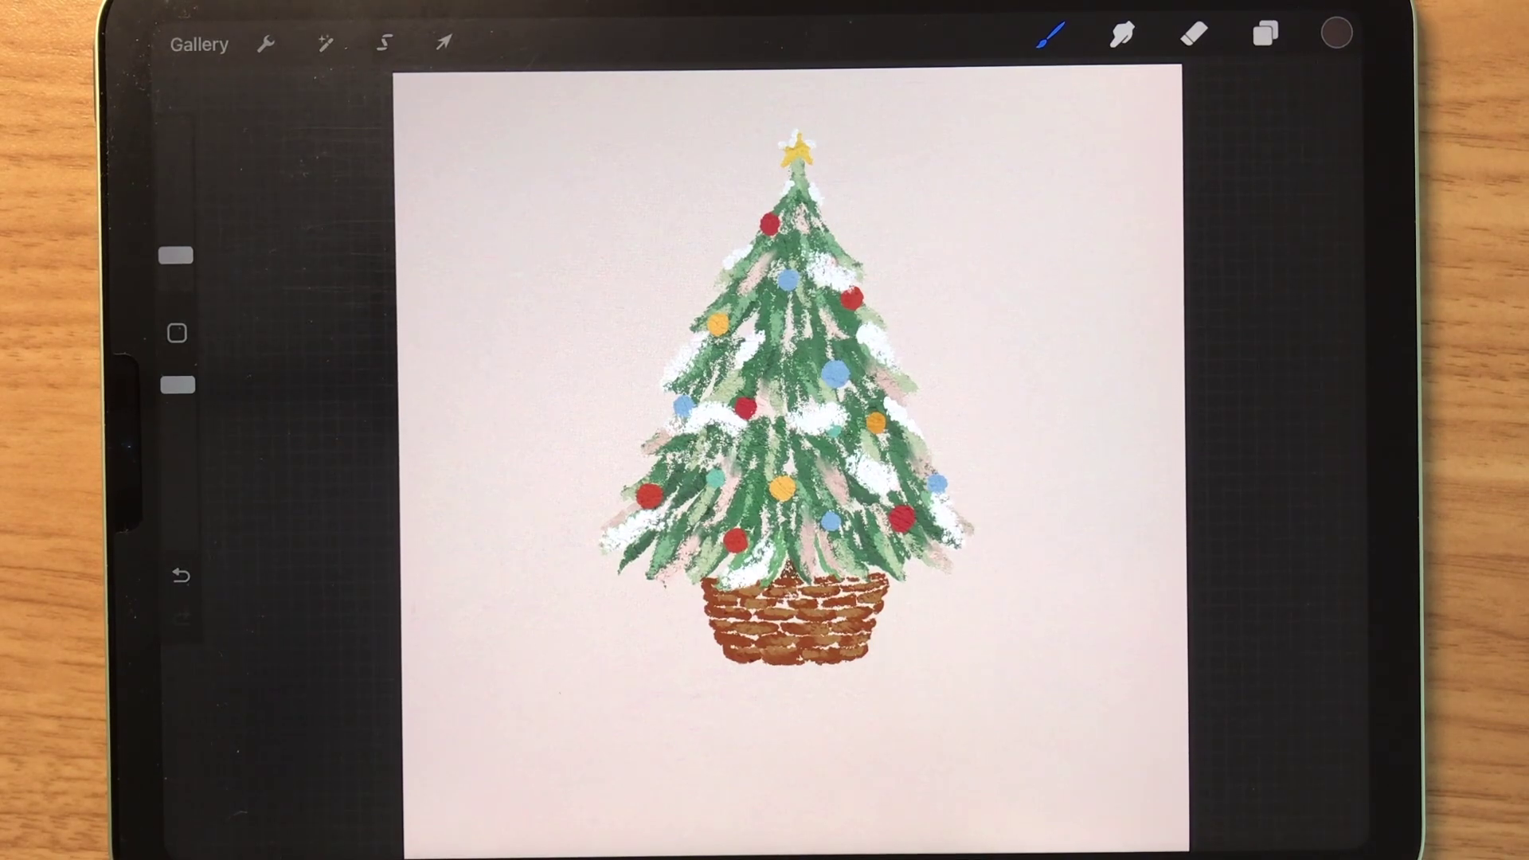
Step: Make the Holiday layer visible so the 'Holiday Greetings!' lettering appears beneath the tree
left_click(1266, 34)
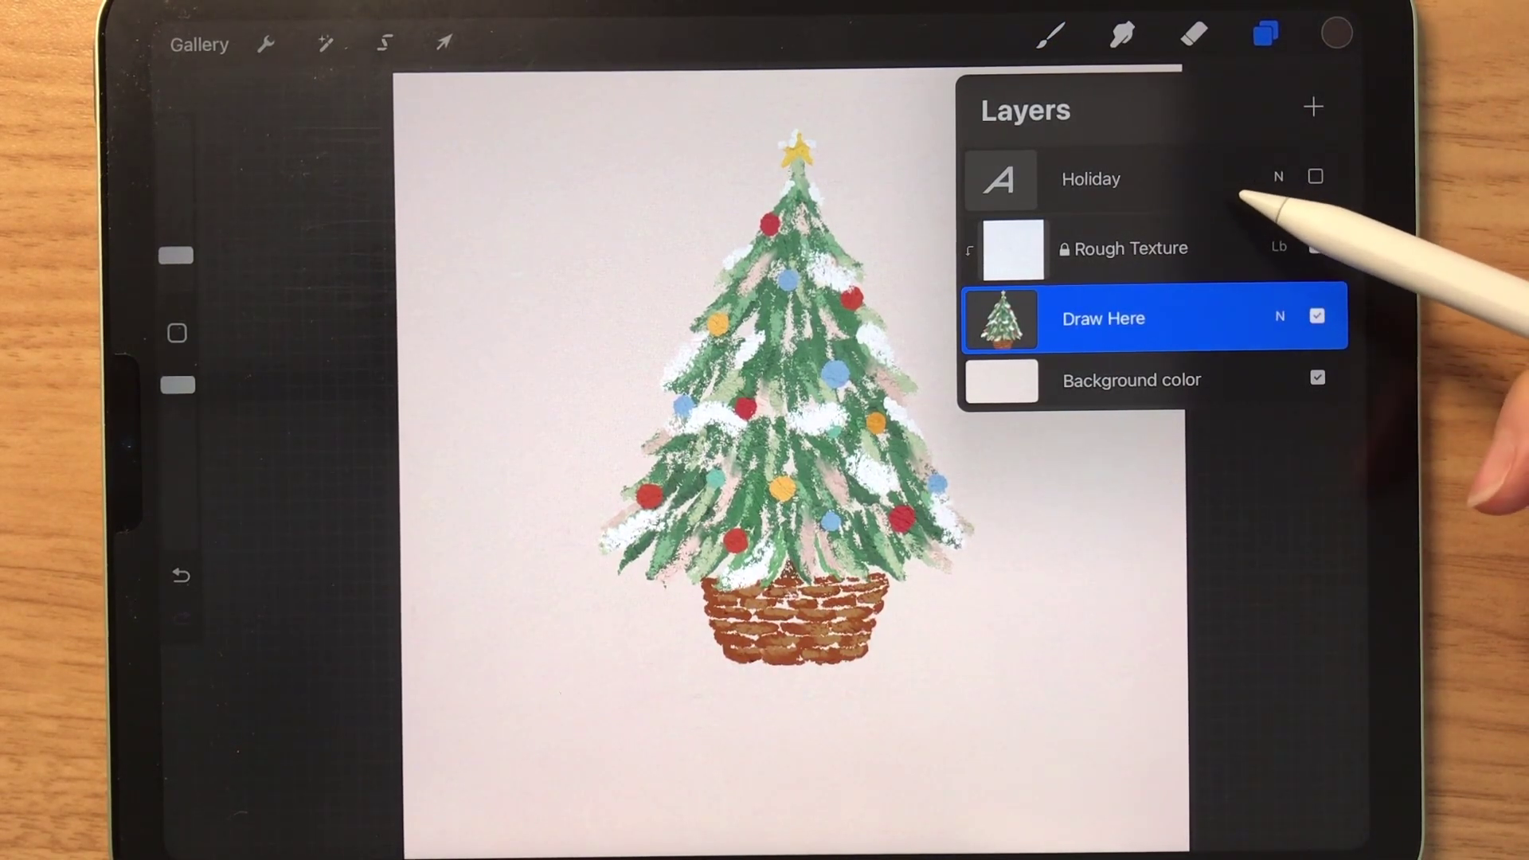
left_click(1315, 176)
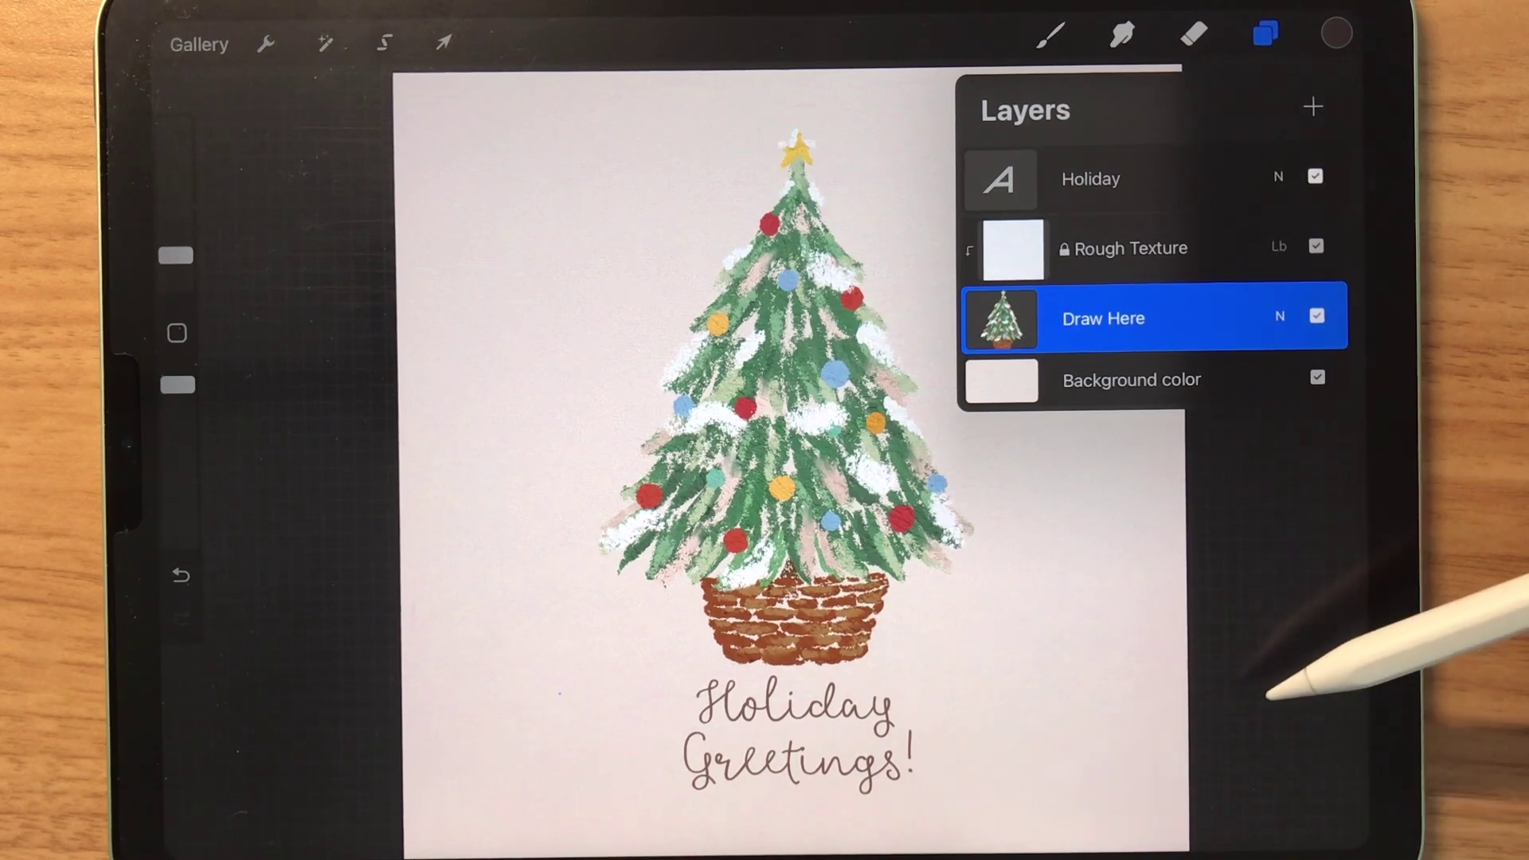
left_click(1354, 705)
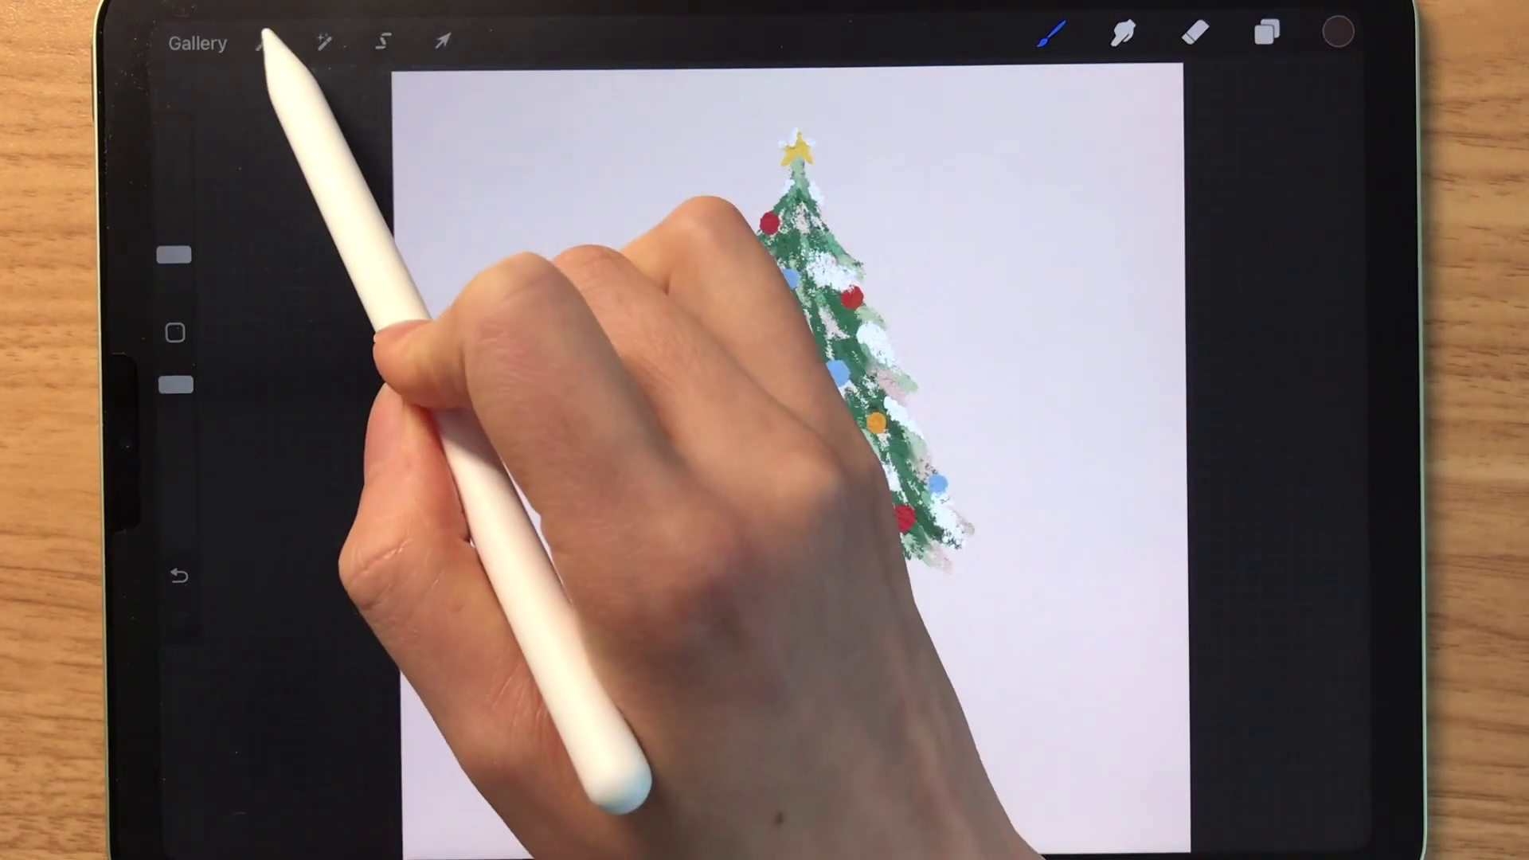
left_click(265, 43)
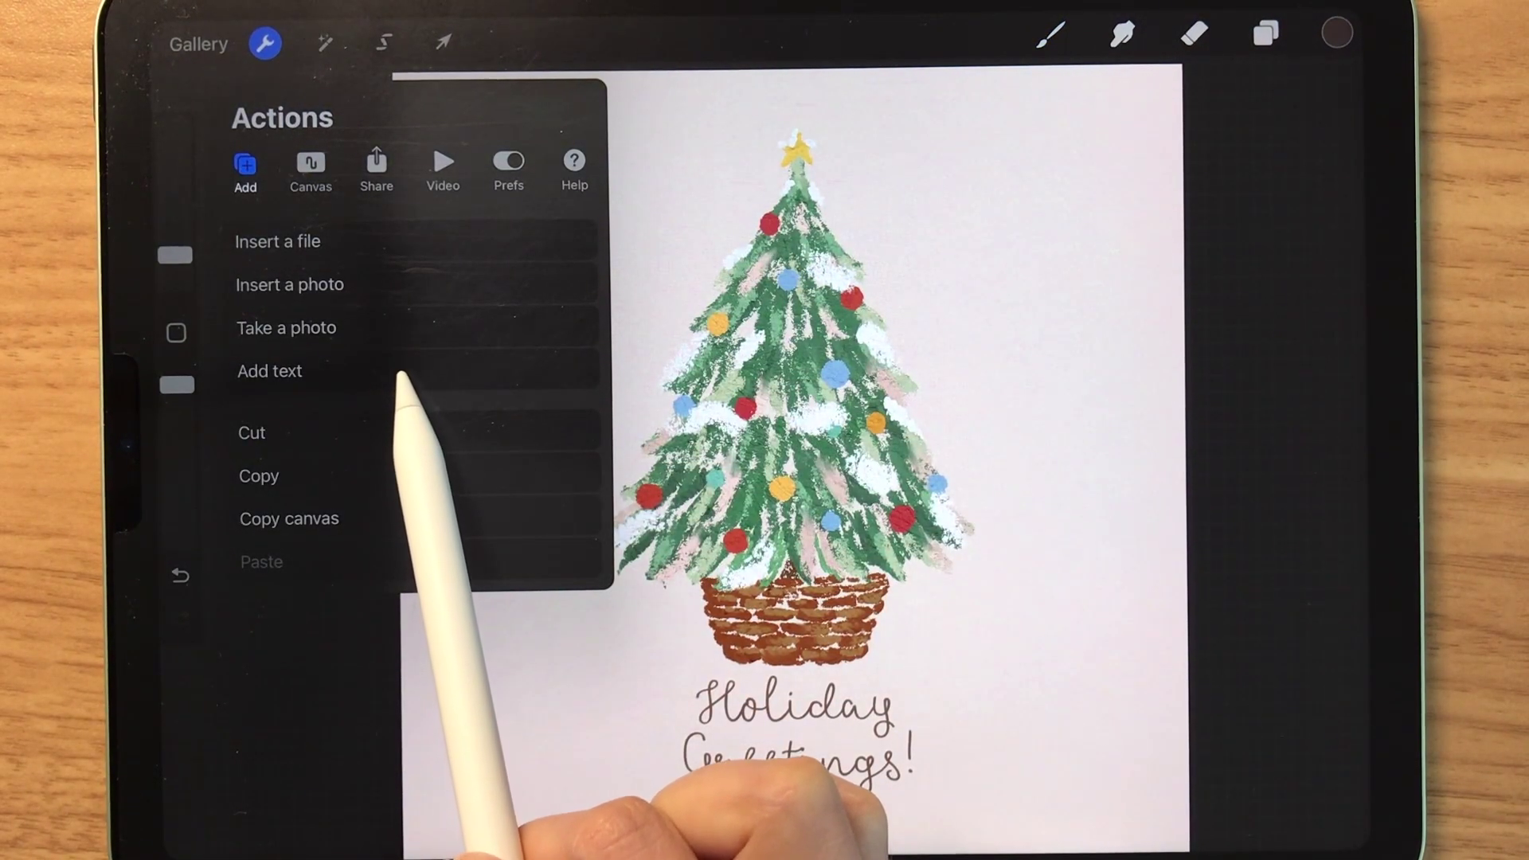
left_click(405, 372)
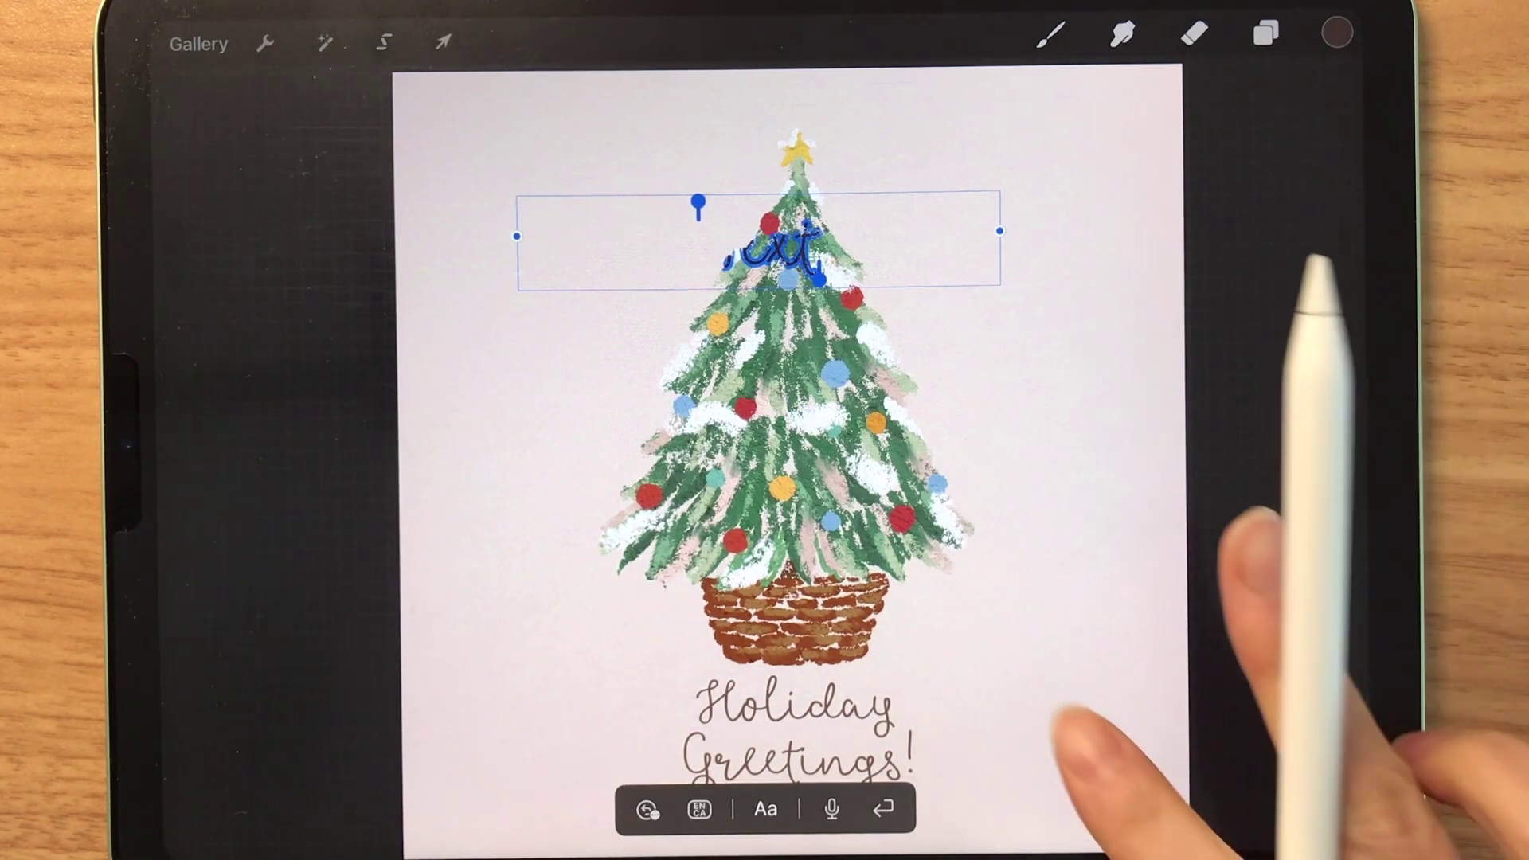
left_click(1179, 254)
key("ctrl+z")
key("ctrl+z")
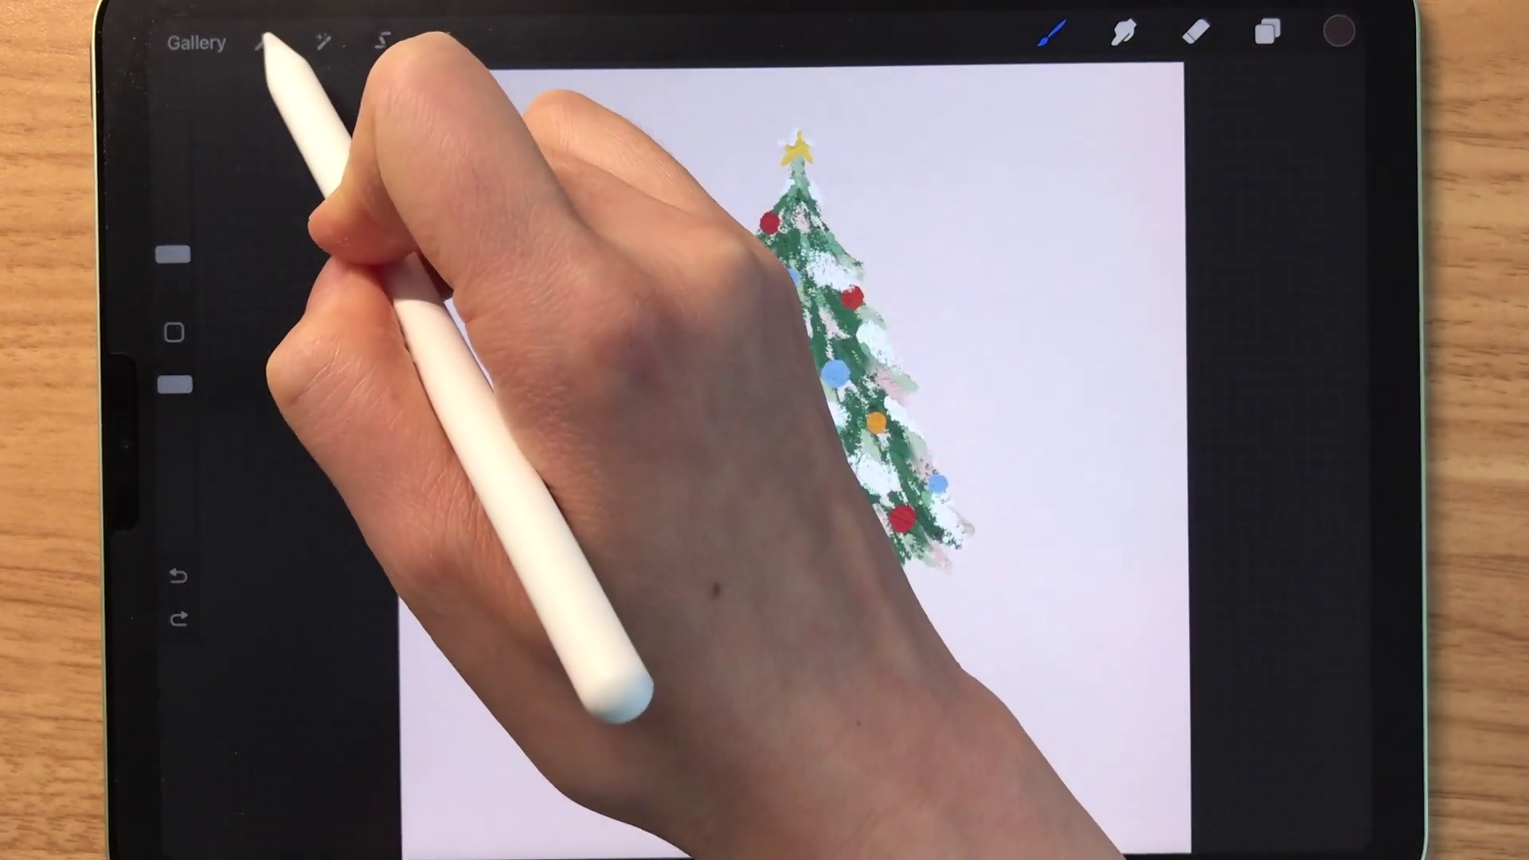
Step: Export the Christmas tree card painting from Procreate's Share actions as a JPEG
left_click(265, 43)
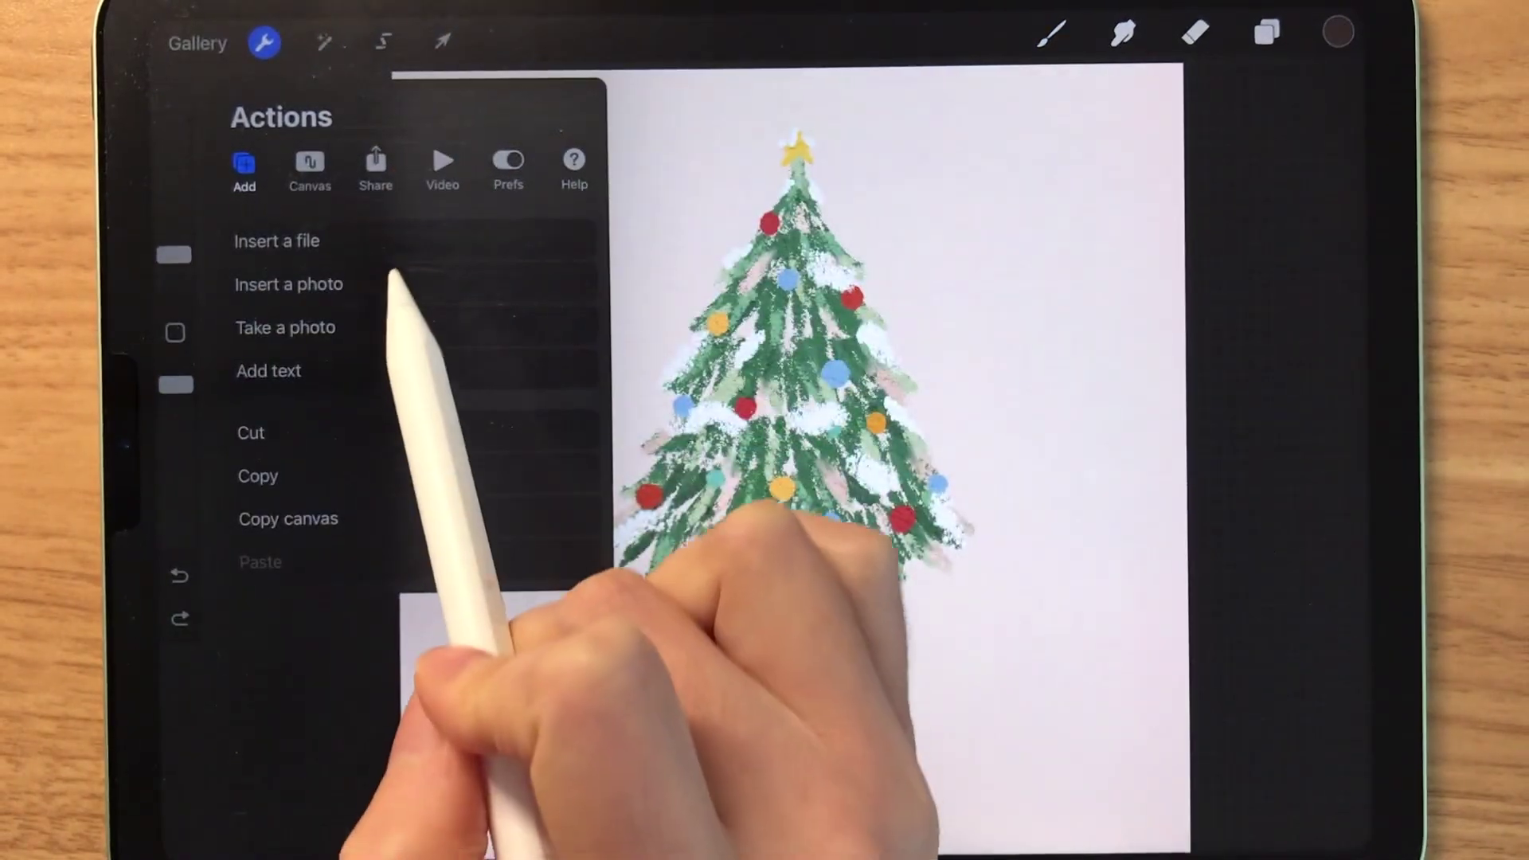
left_click(372, 171)
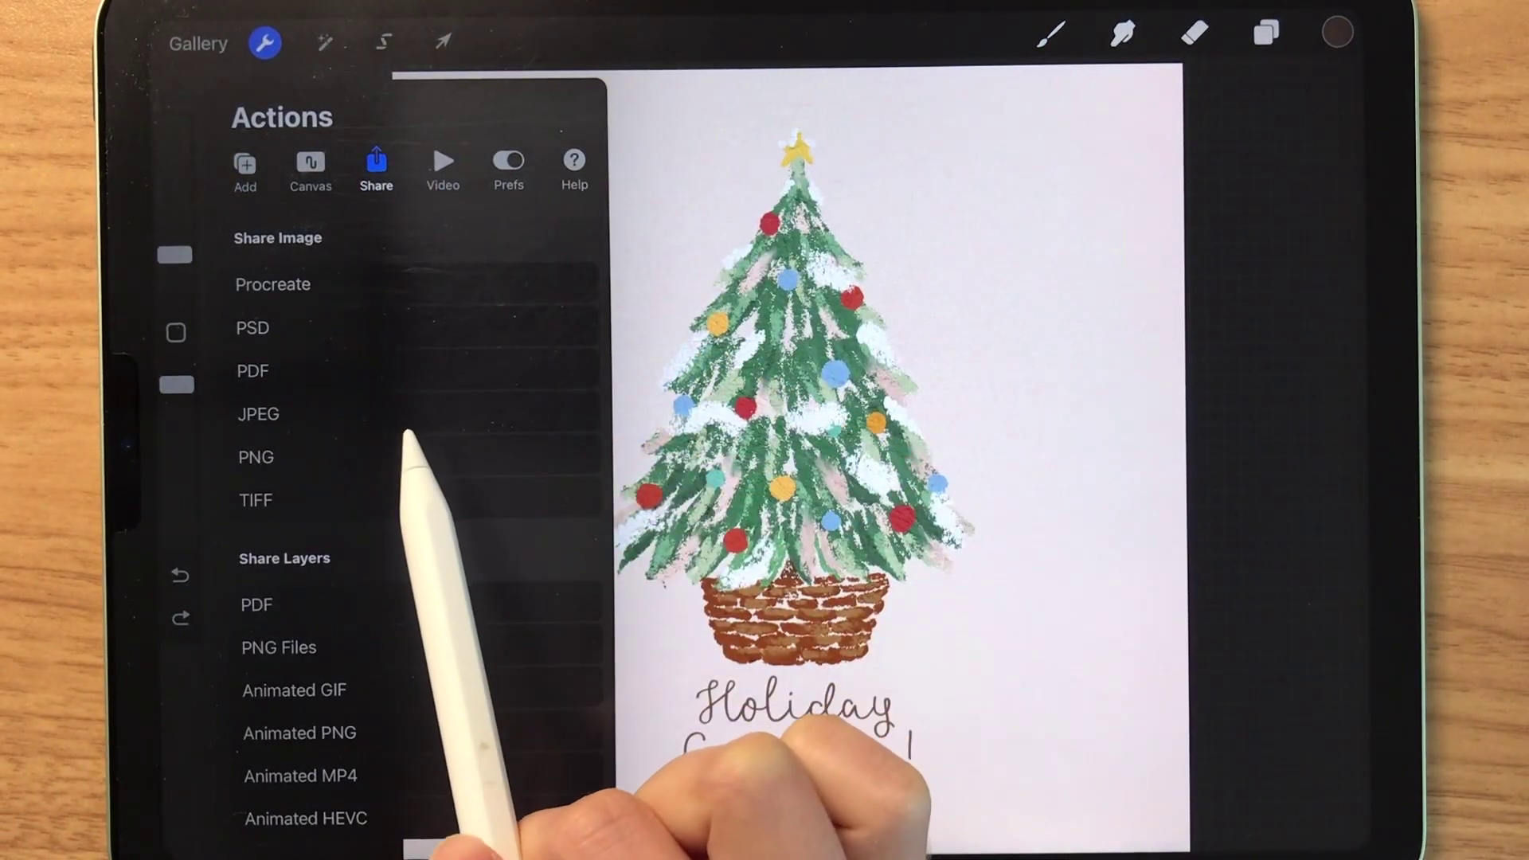
left_click(436, 413)
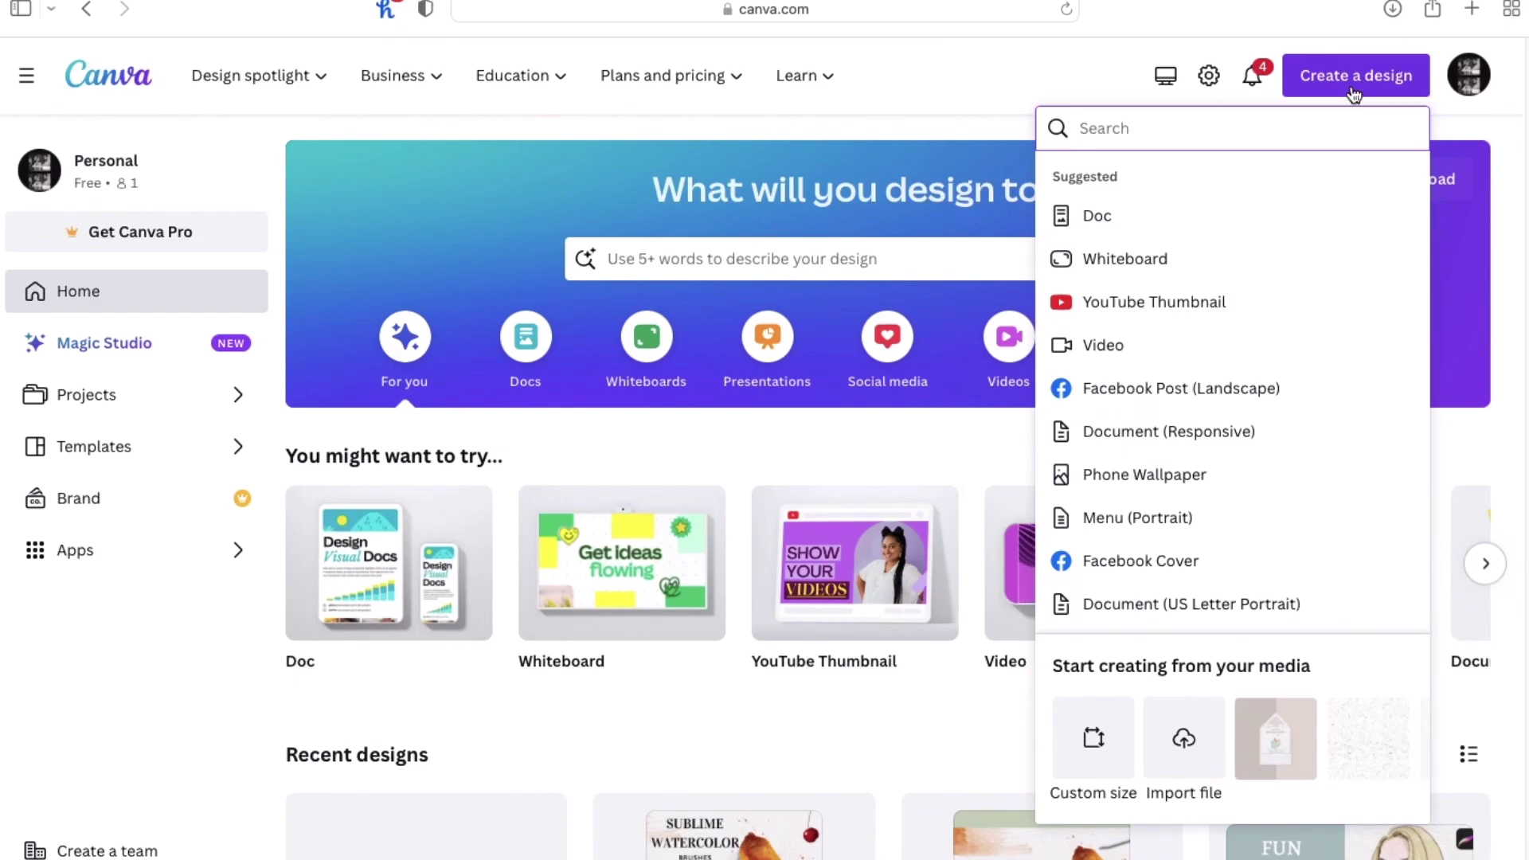
Step: Search designs for '8.5' and create a Flyer (Portrait 8.5 × 11 in)
type("8")
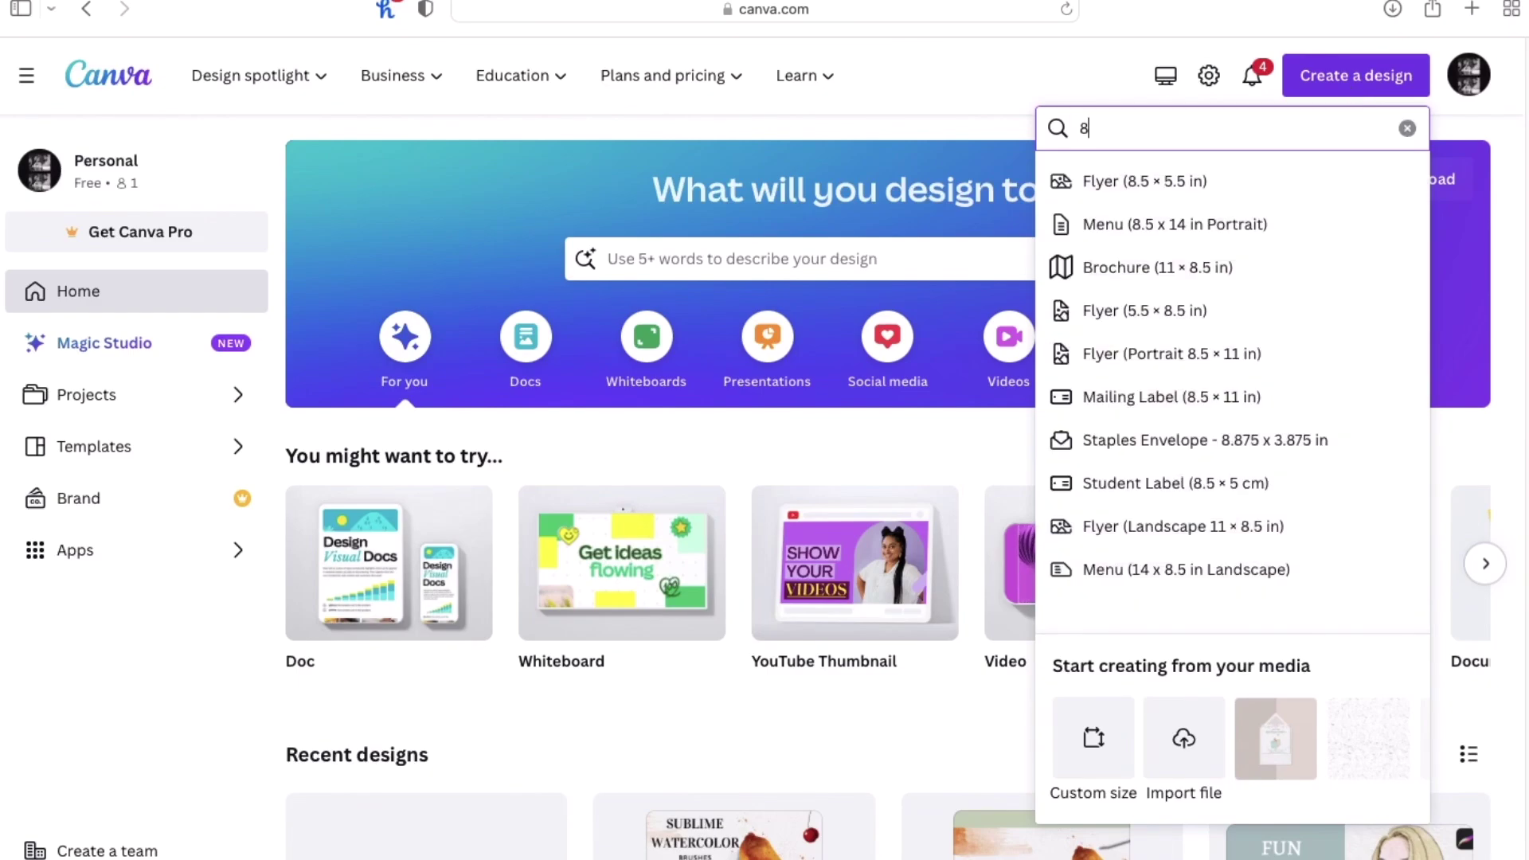
type(".5")
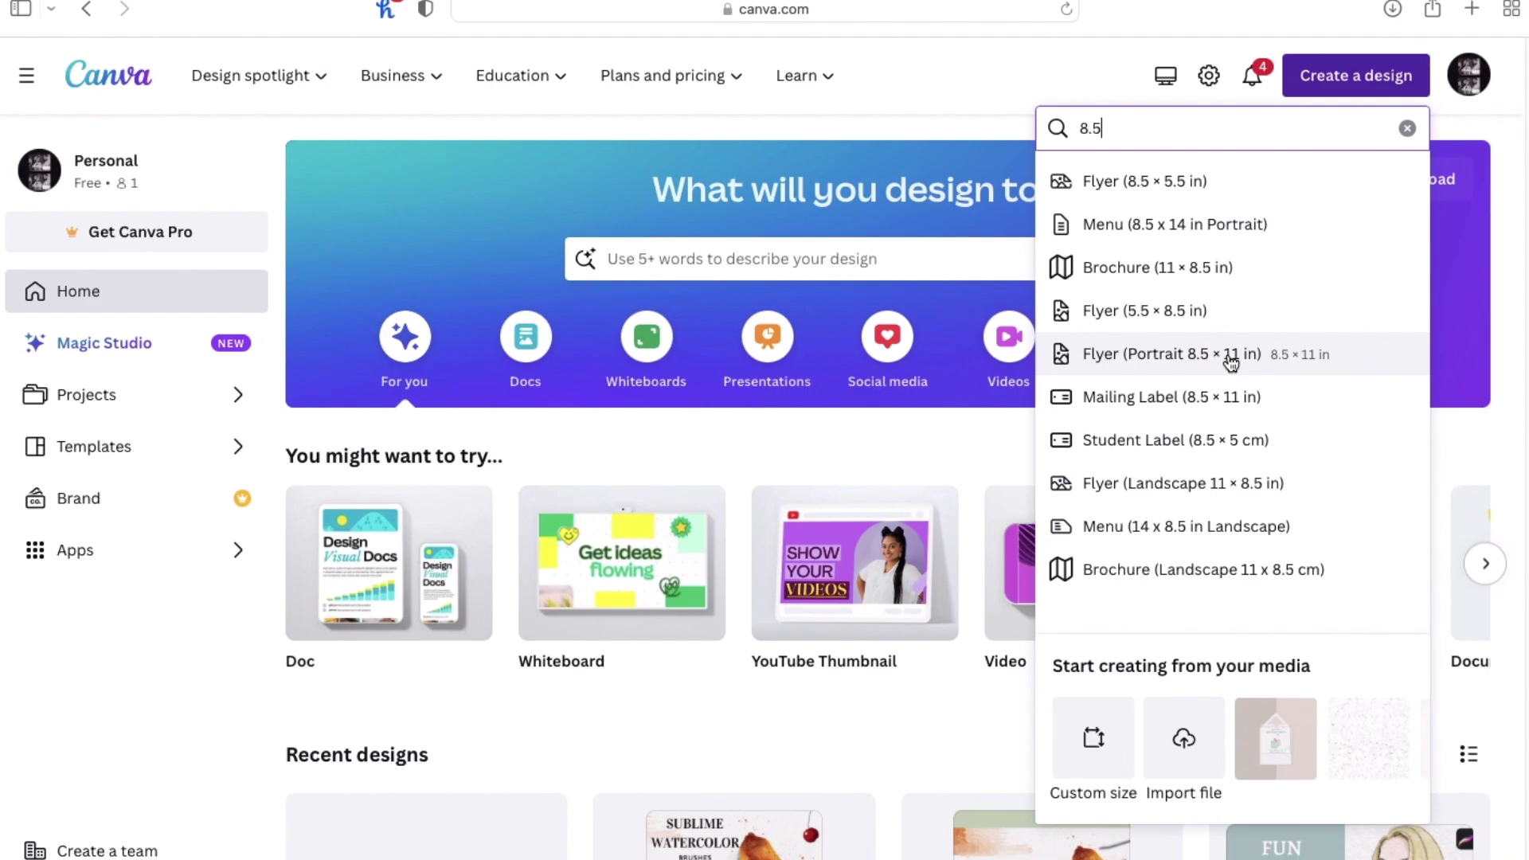
left_click(1231, 360)
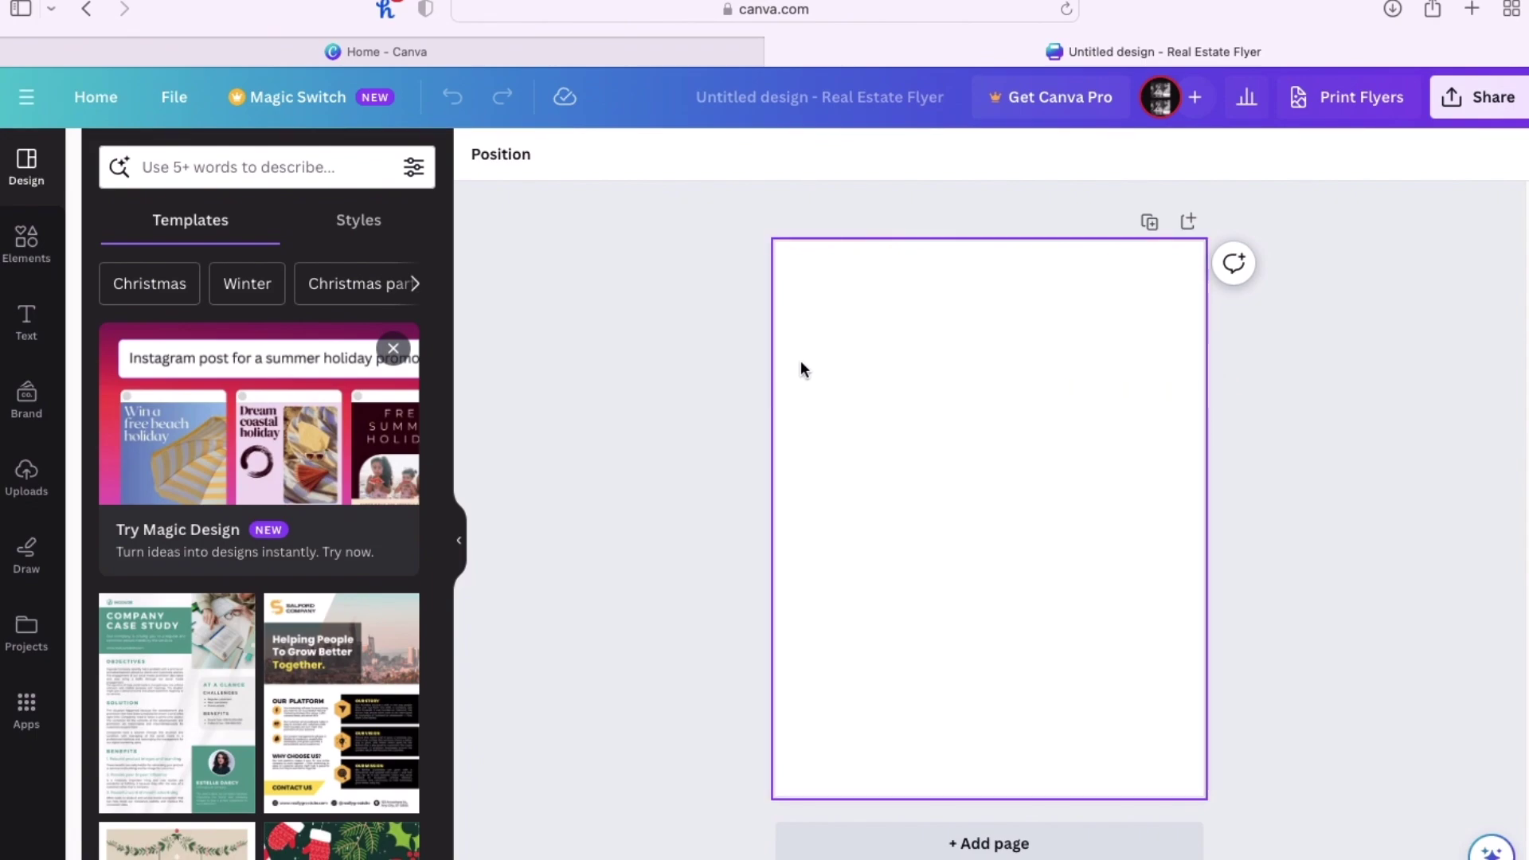
Step: Add a plain straight line from the Elements shapes and rotate it vertical
left_click(24, 266)
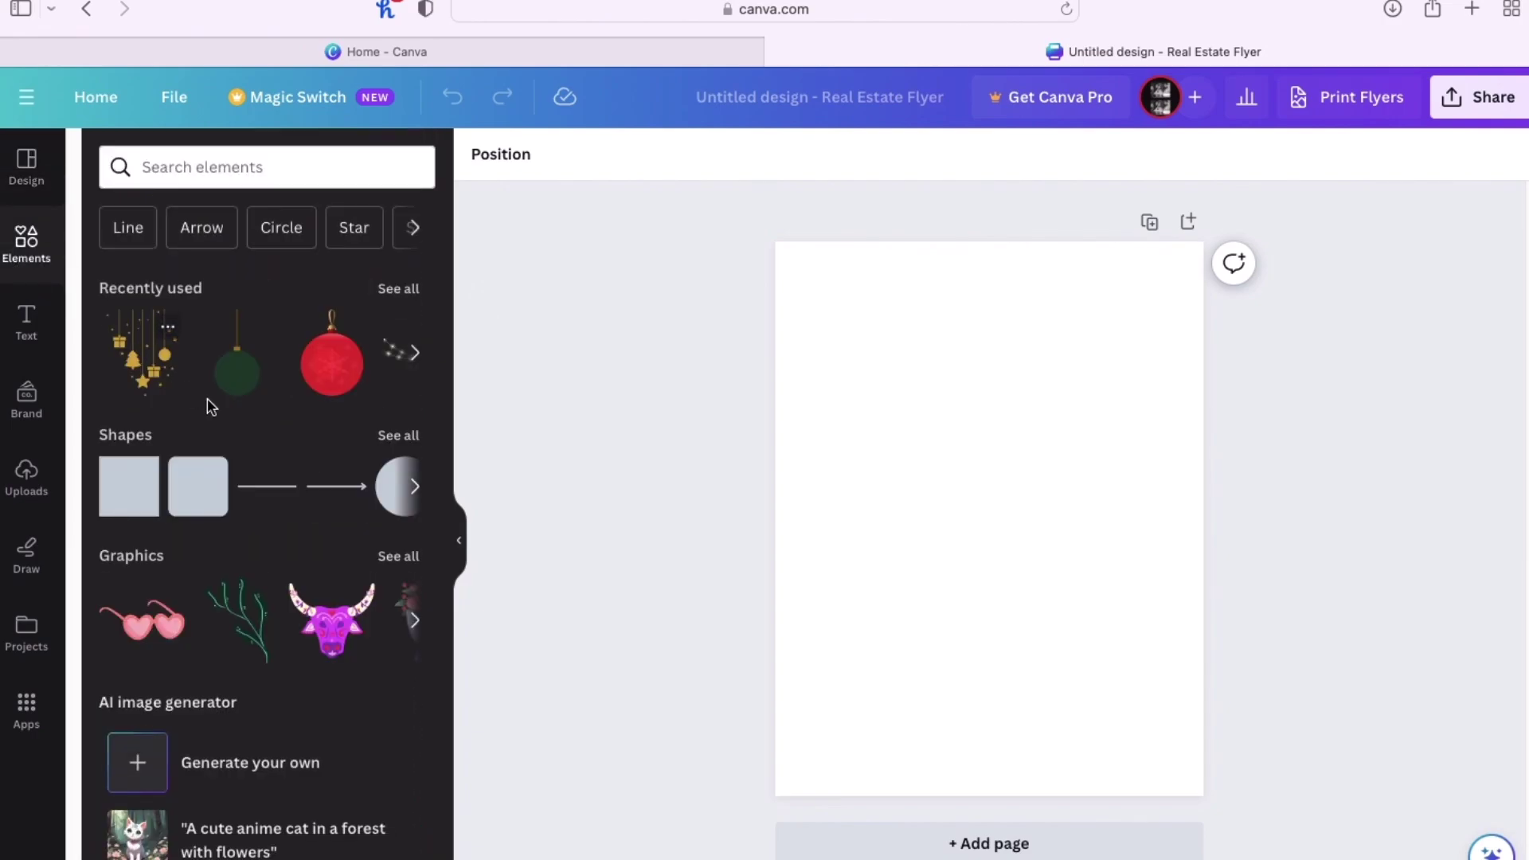
left_click(397, 445)
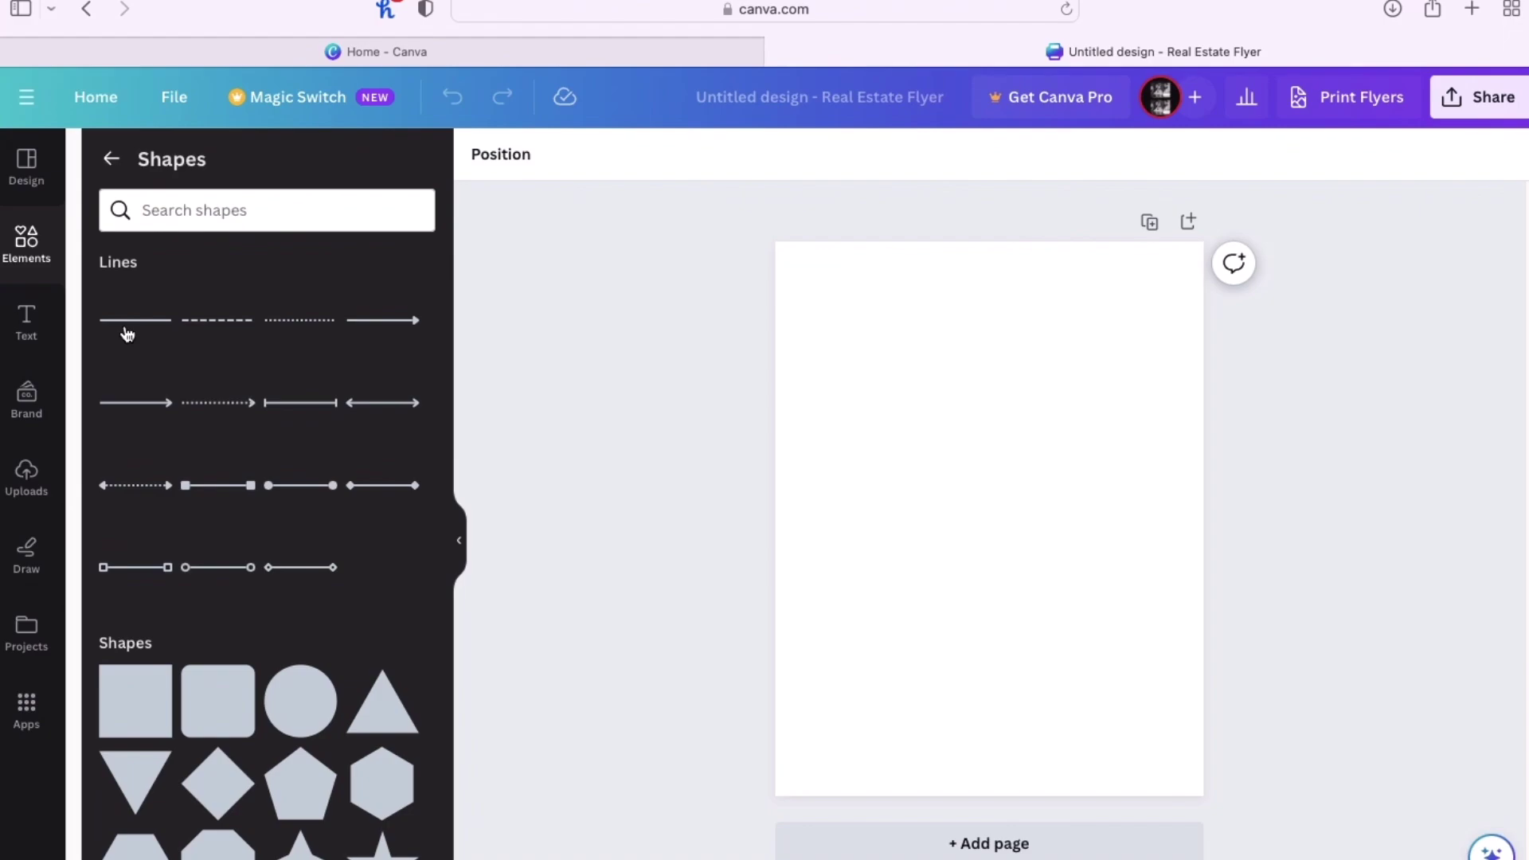
left_click(127, 334)
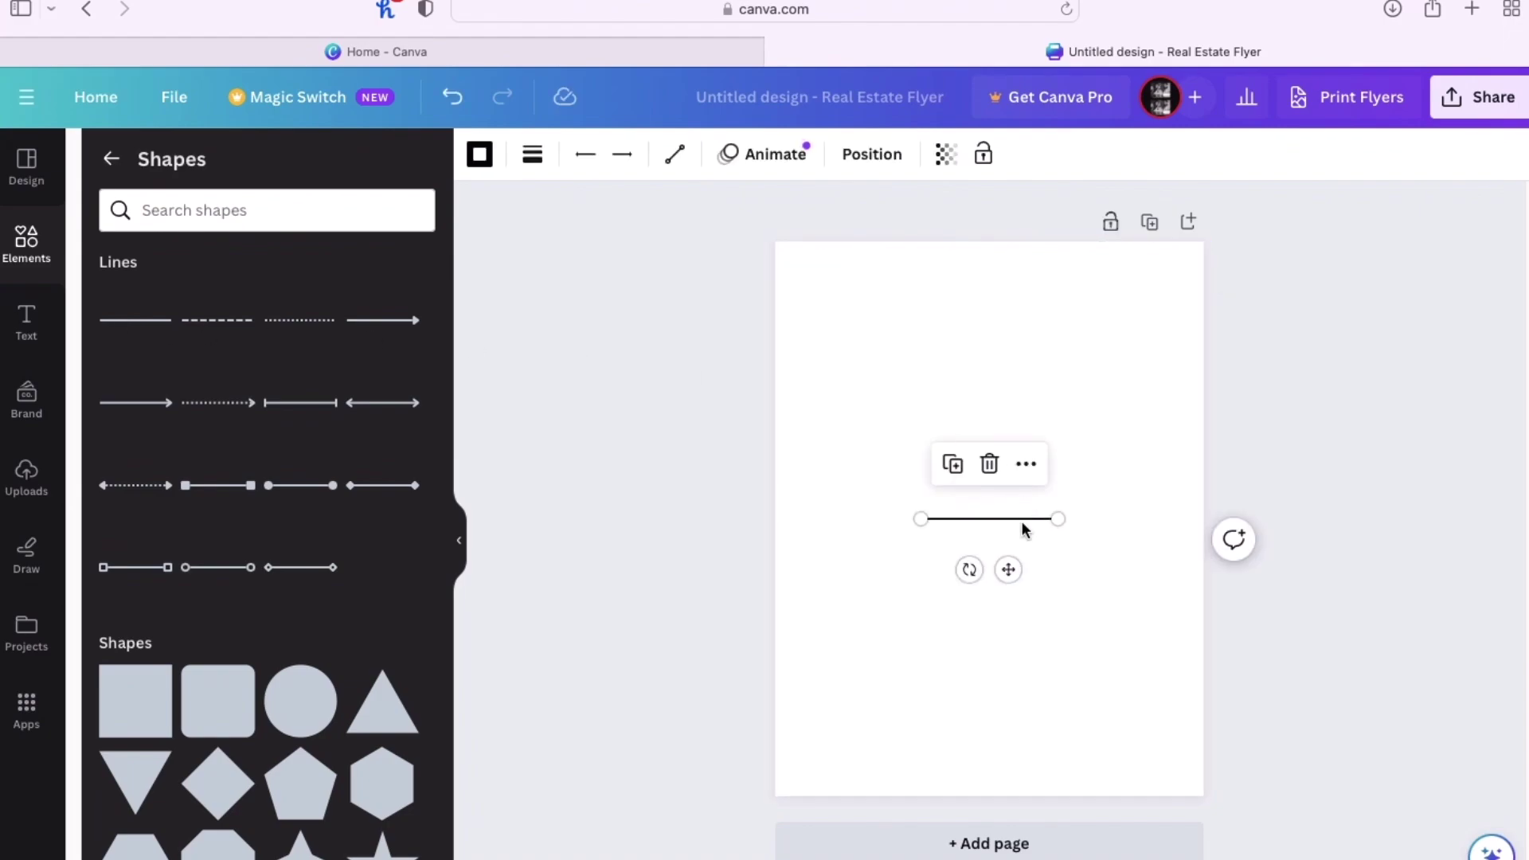
left_click_drag(969, 570, 909, 501)
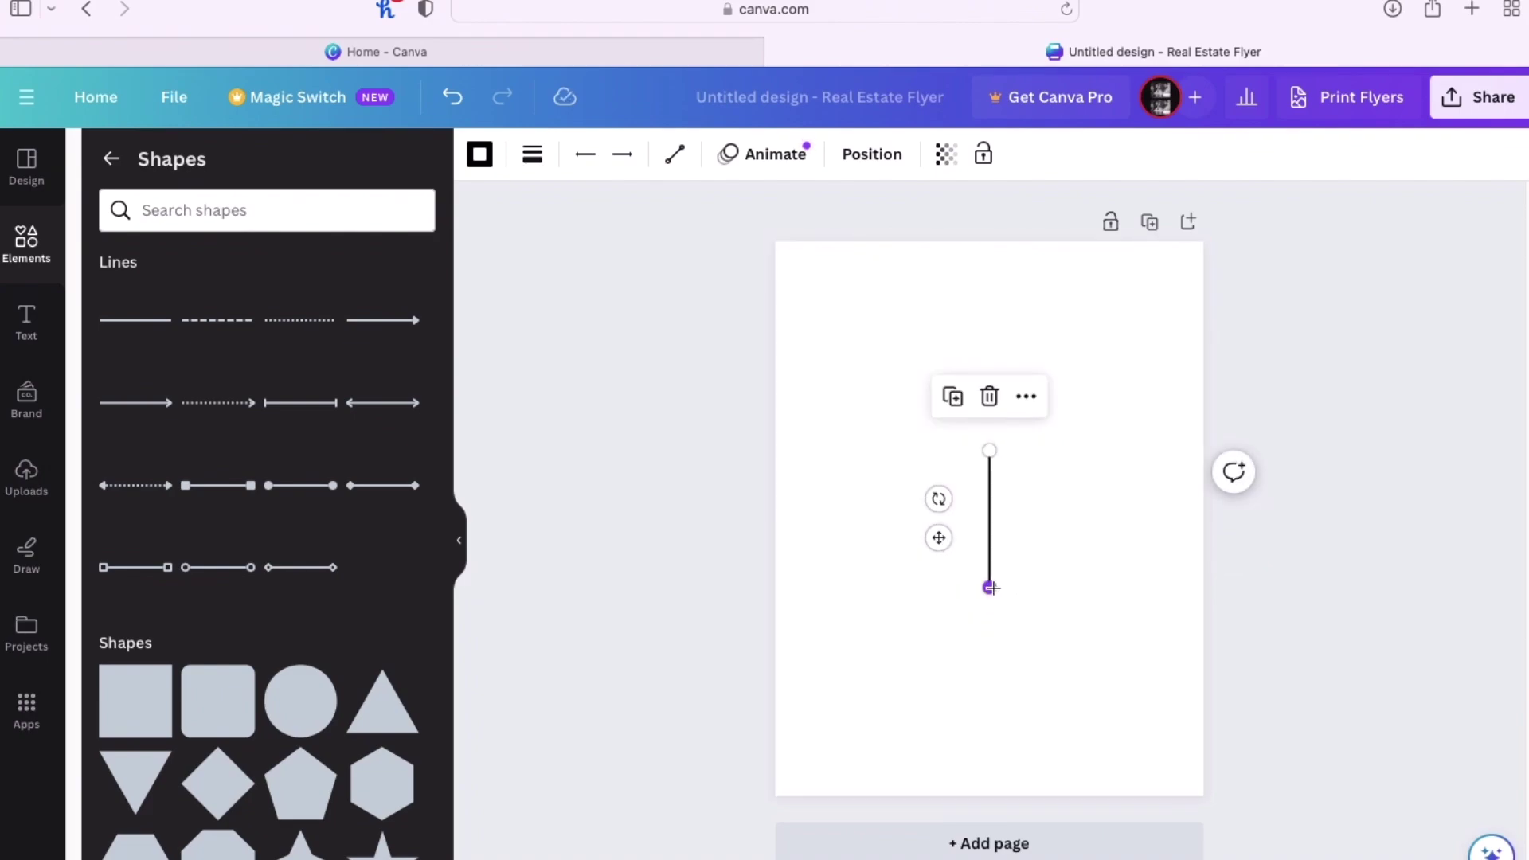
Step: Stretch the vertical line to the page's top and bottom edges, centre it, and add a second line
left_click_drag(991, 590, 1001, 800)
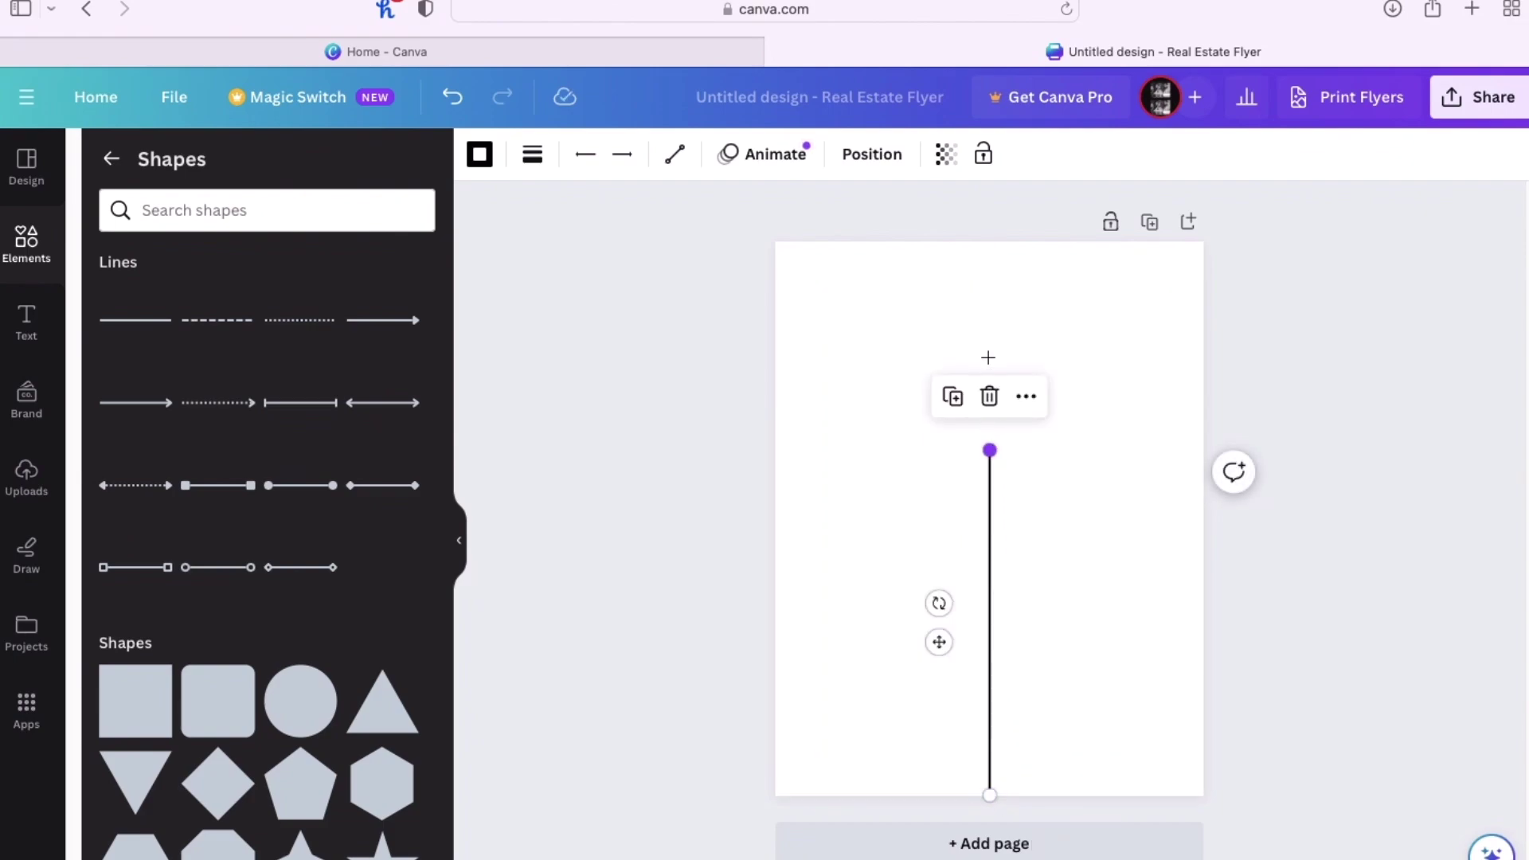
left_click_drag(989, 450, 990, 242)
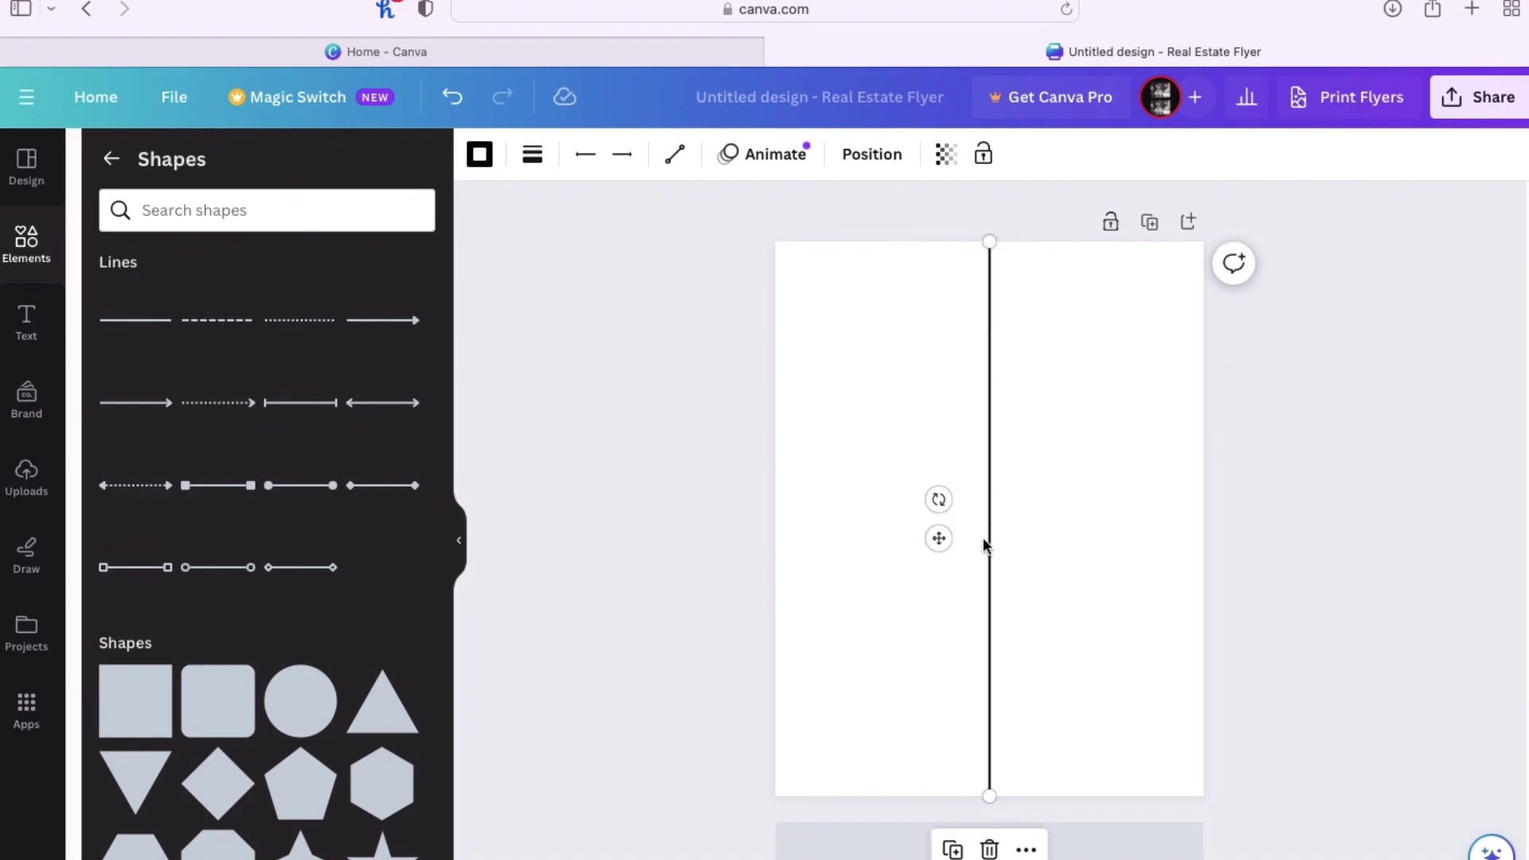
left_click_drag(992, 553, 943, 552)
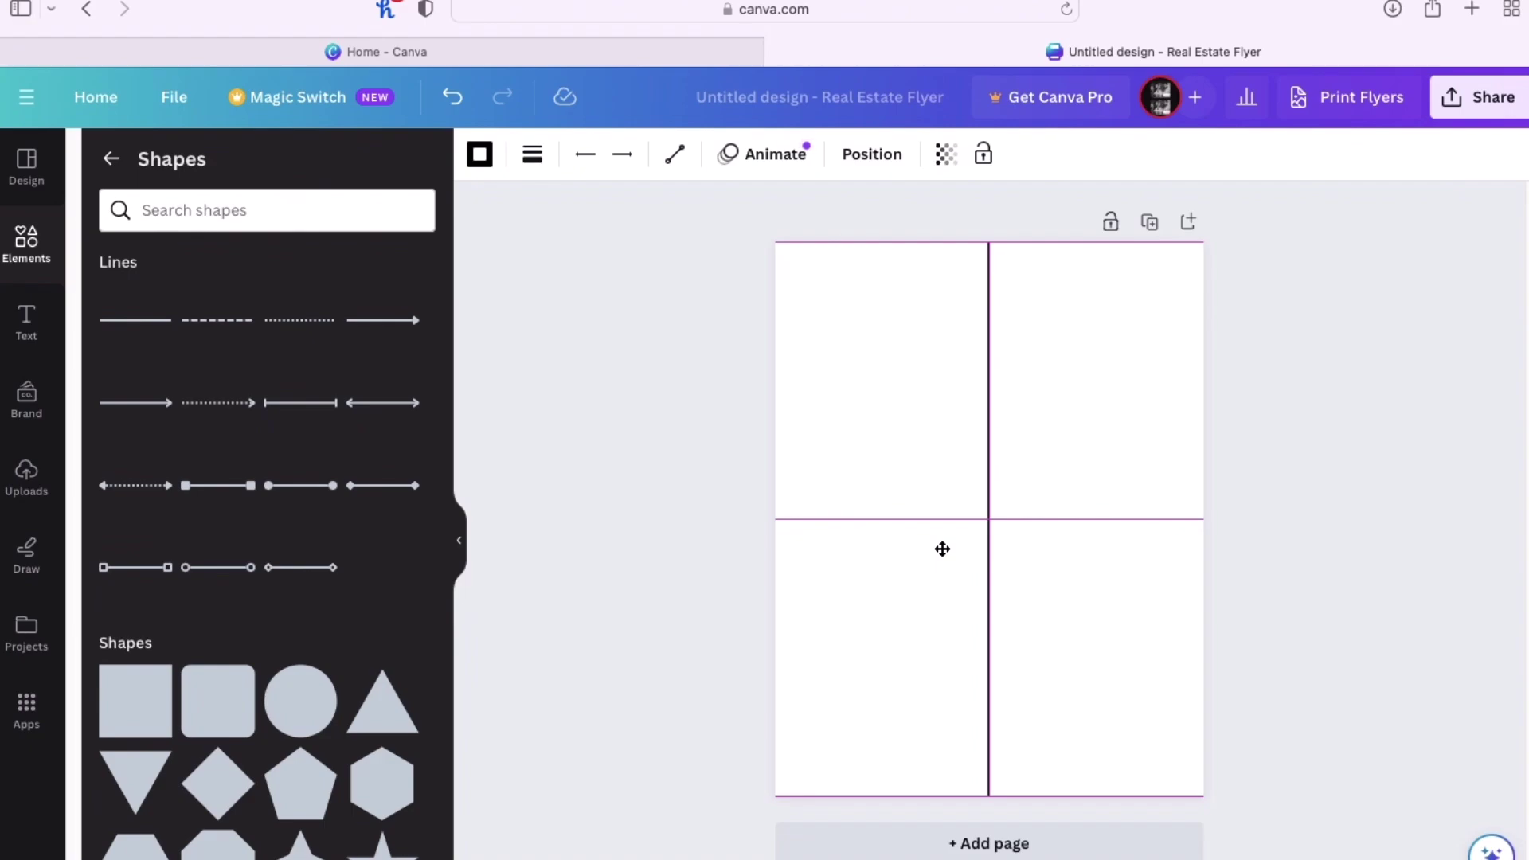
mouse_move(933, 551)
left_mouse_down()
mouse_move(911, 549)
mouse_move(936, 548)
left_mouse_up()
left_click_drag(937, 548, 938, 541)
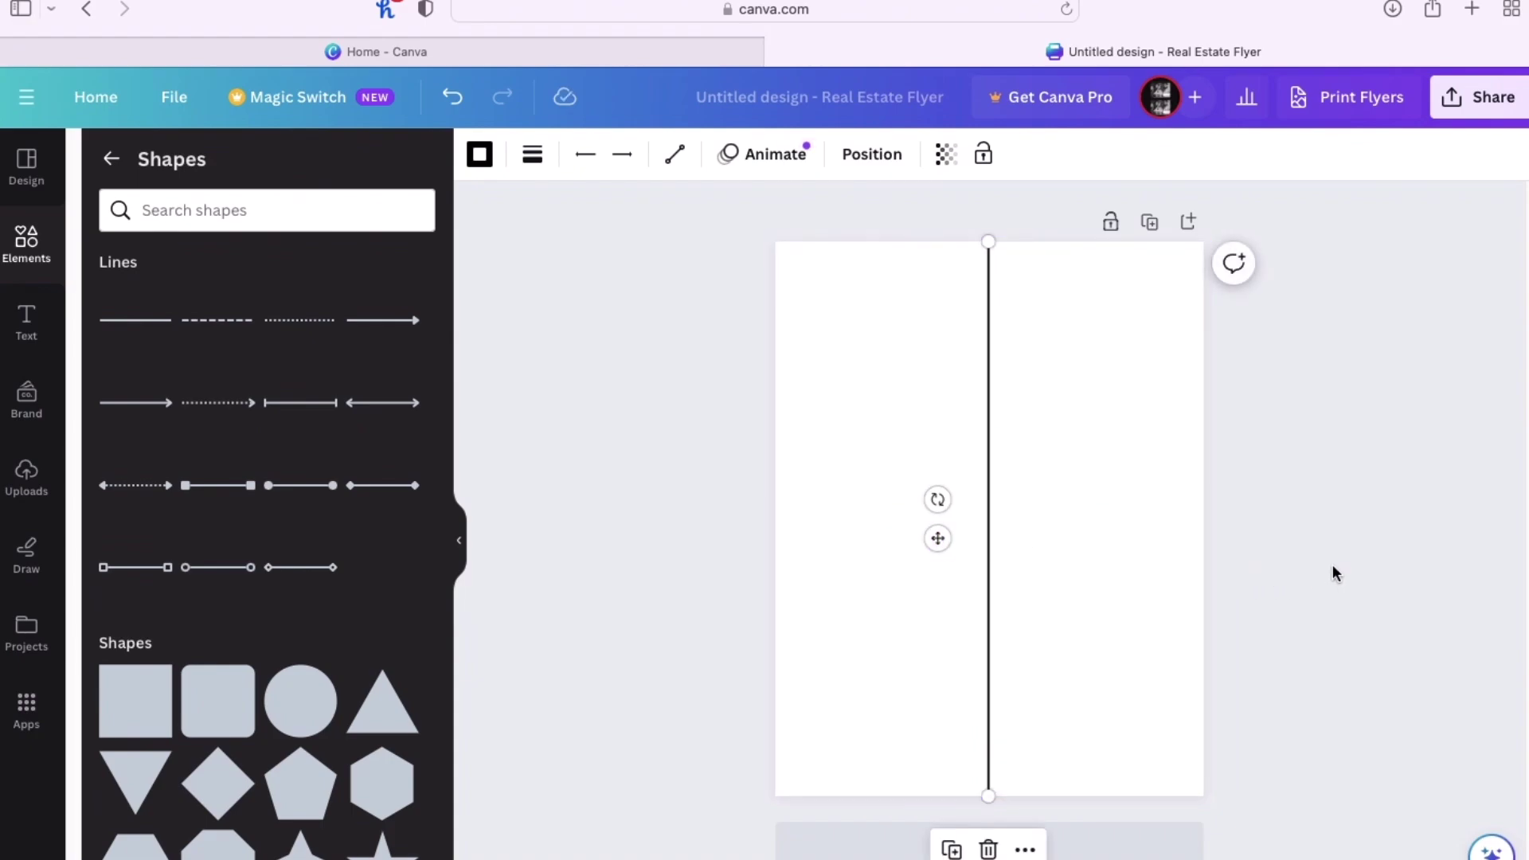
left_click(133, 333)
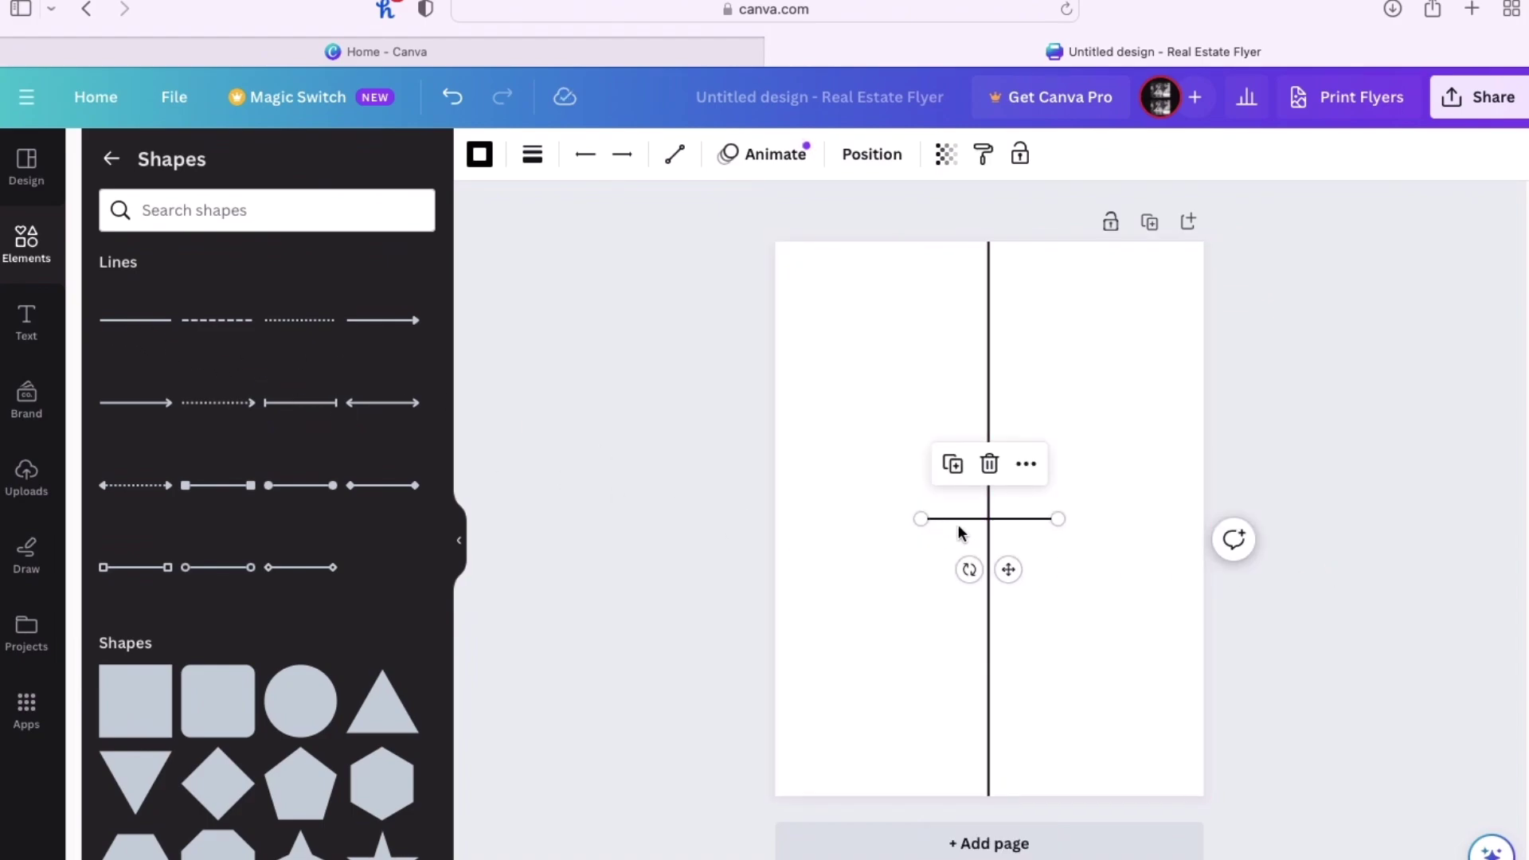
Step: Stretch the second line across the full page width and leave it at mid-page height
left_click_drag(921, 519, 775, 518)
left_click_drag(1060, 519, 1203, 519)
mouse_move(1008, 570)
left_mouse_down()
mouse_move(1014, 631)
mouse_move(1025, 573)
left_mouse_up()
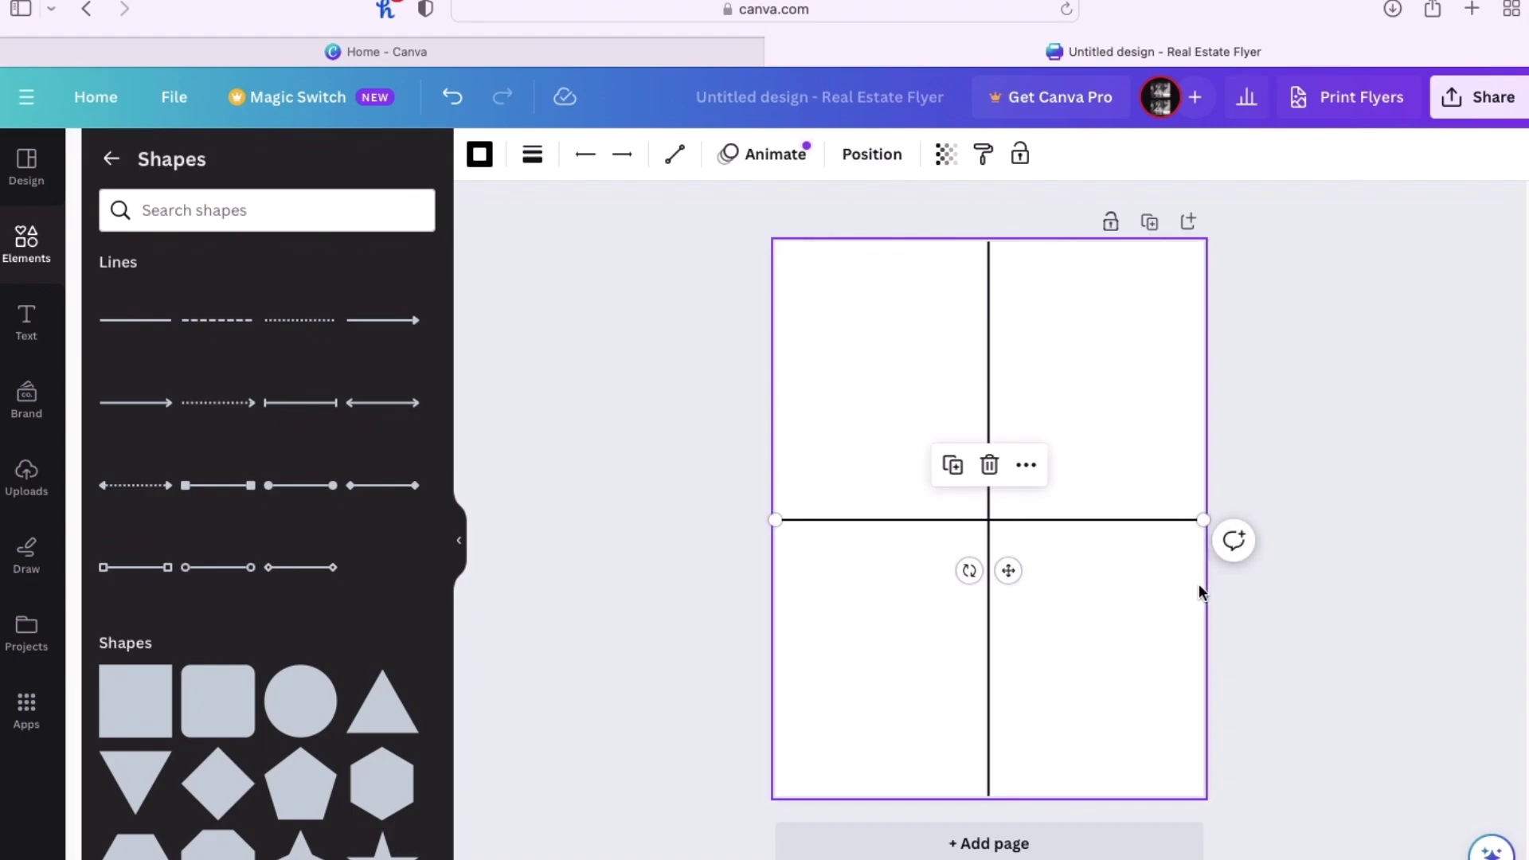
left_click(1310, 576)
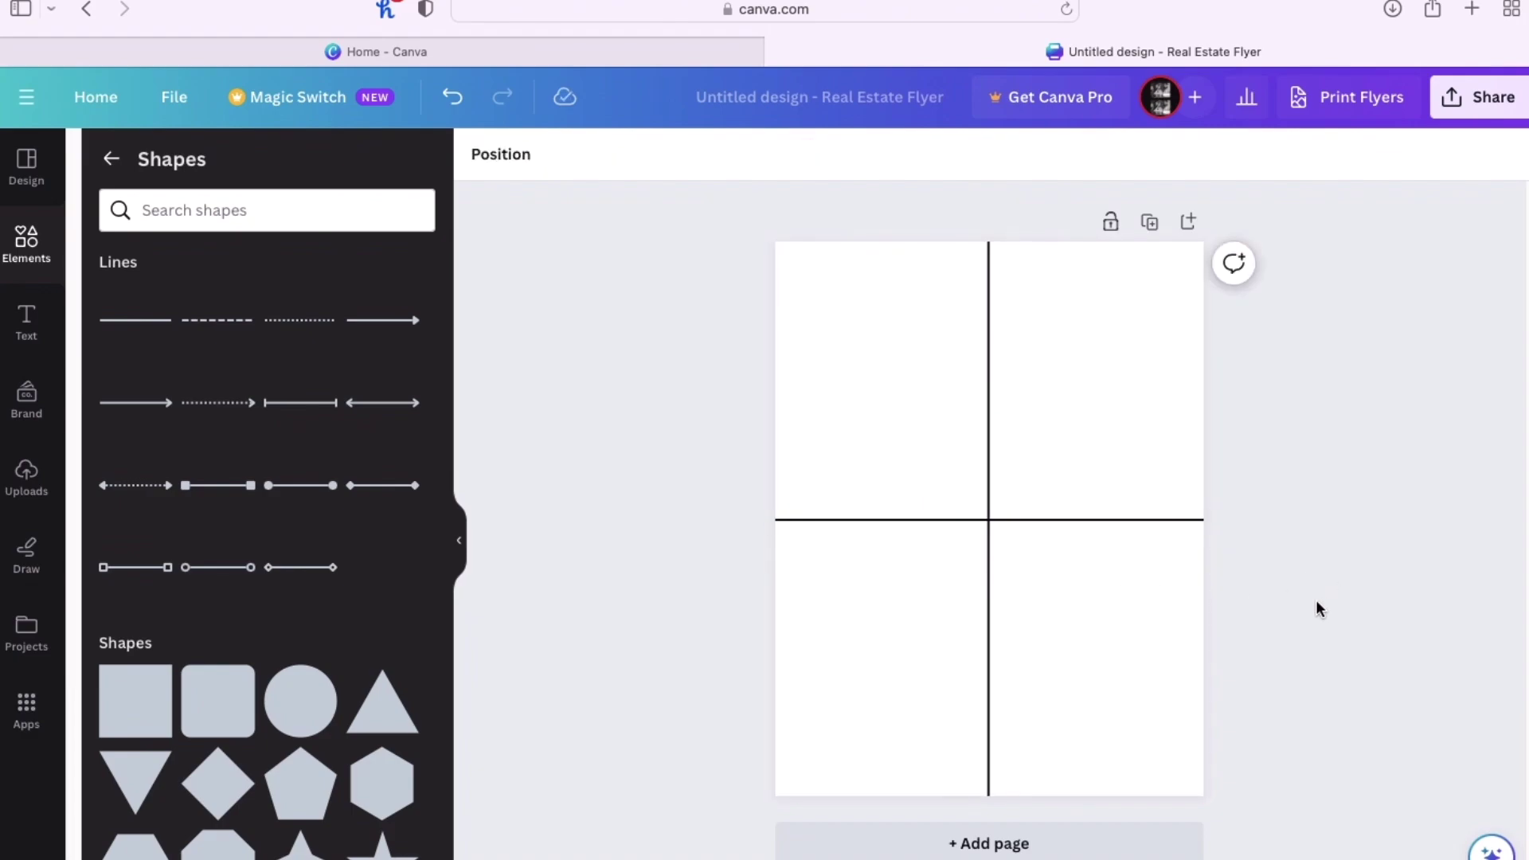
Step: Upload IMG_3063.JPG from Downloads and place the tree card image on the page
left_click(27, 478)
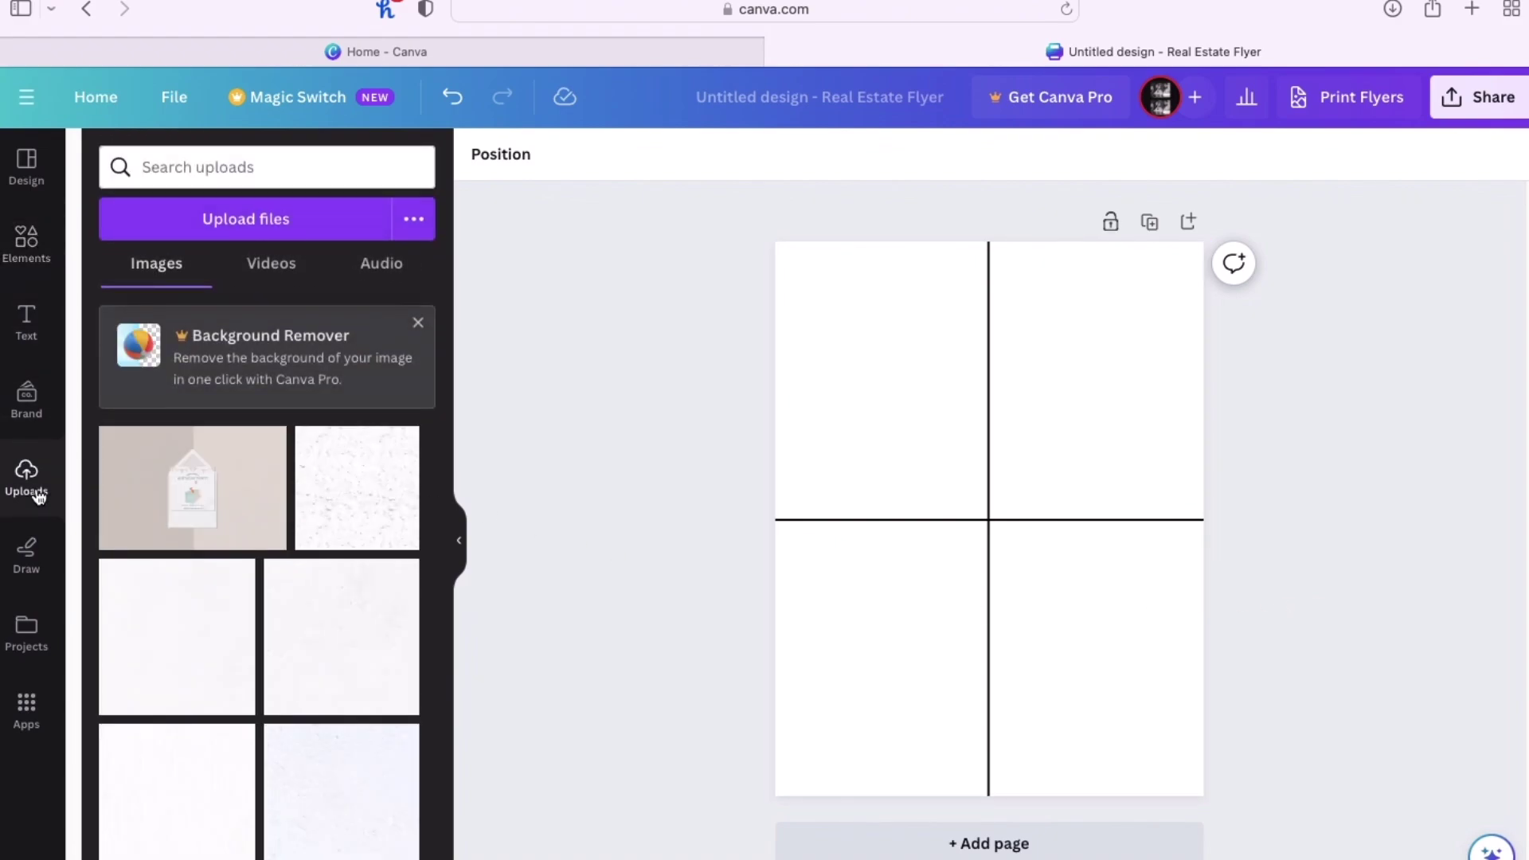
left_click(204, 233)
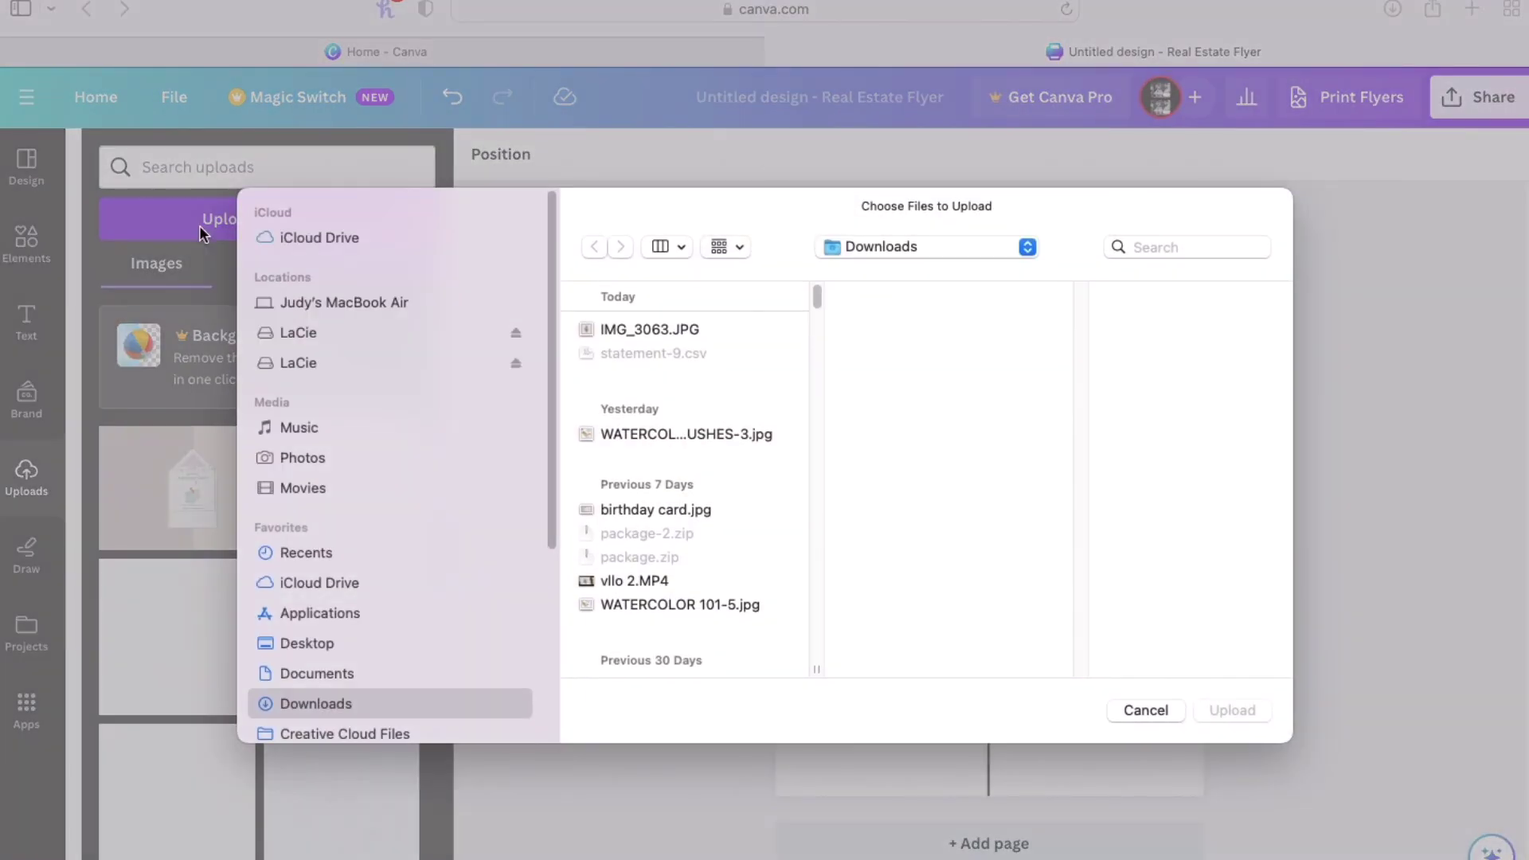
left_click(710, 330)
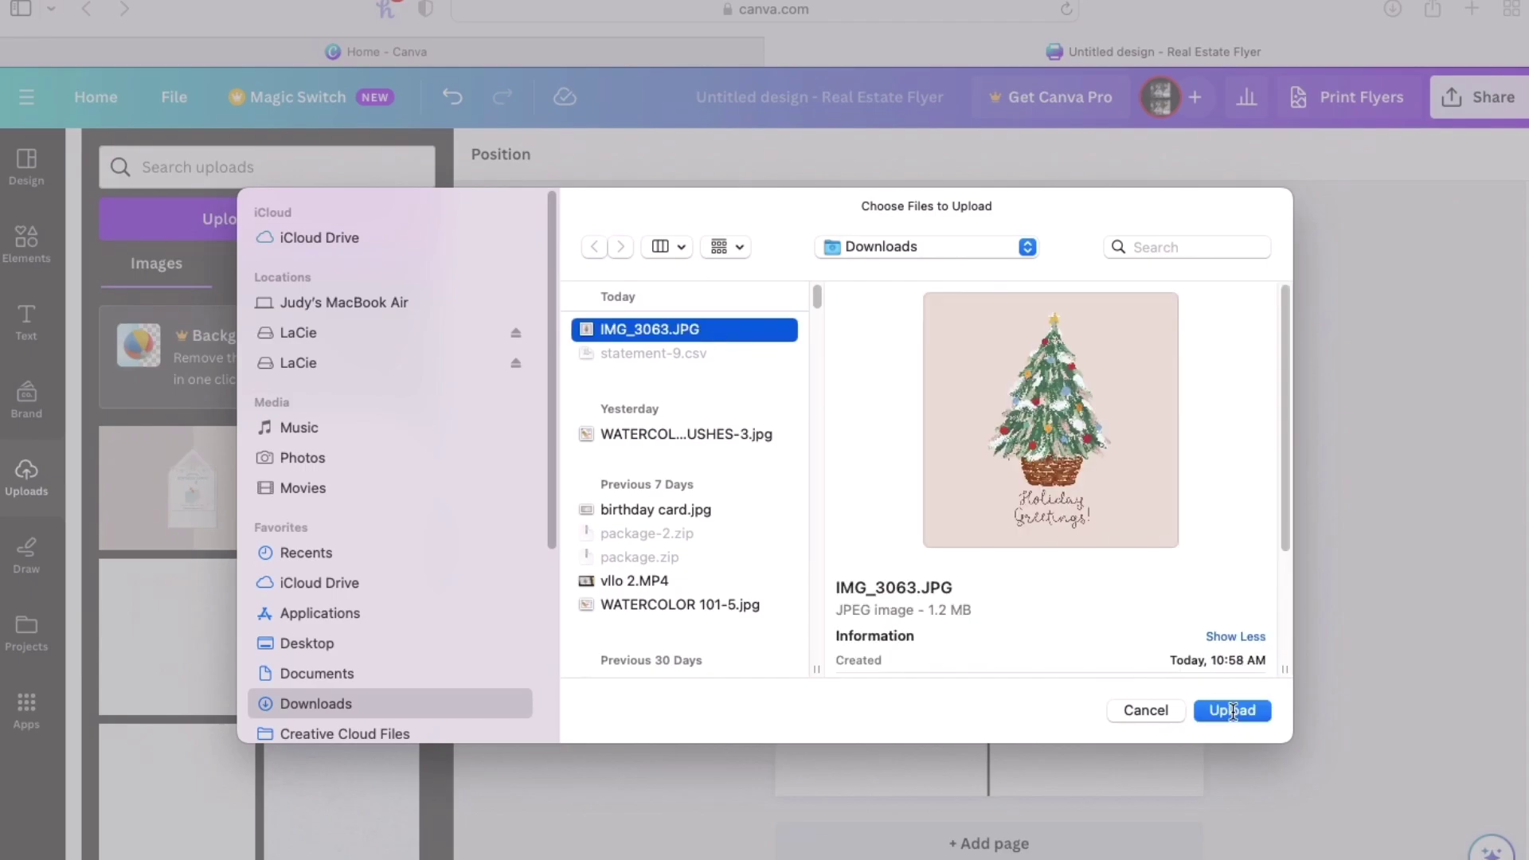
left_click(1232, 710)
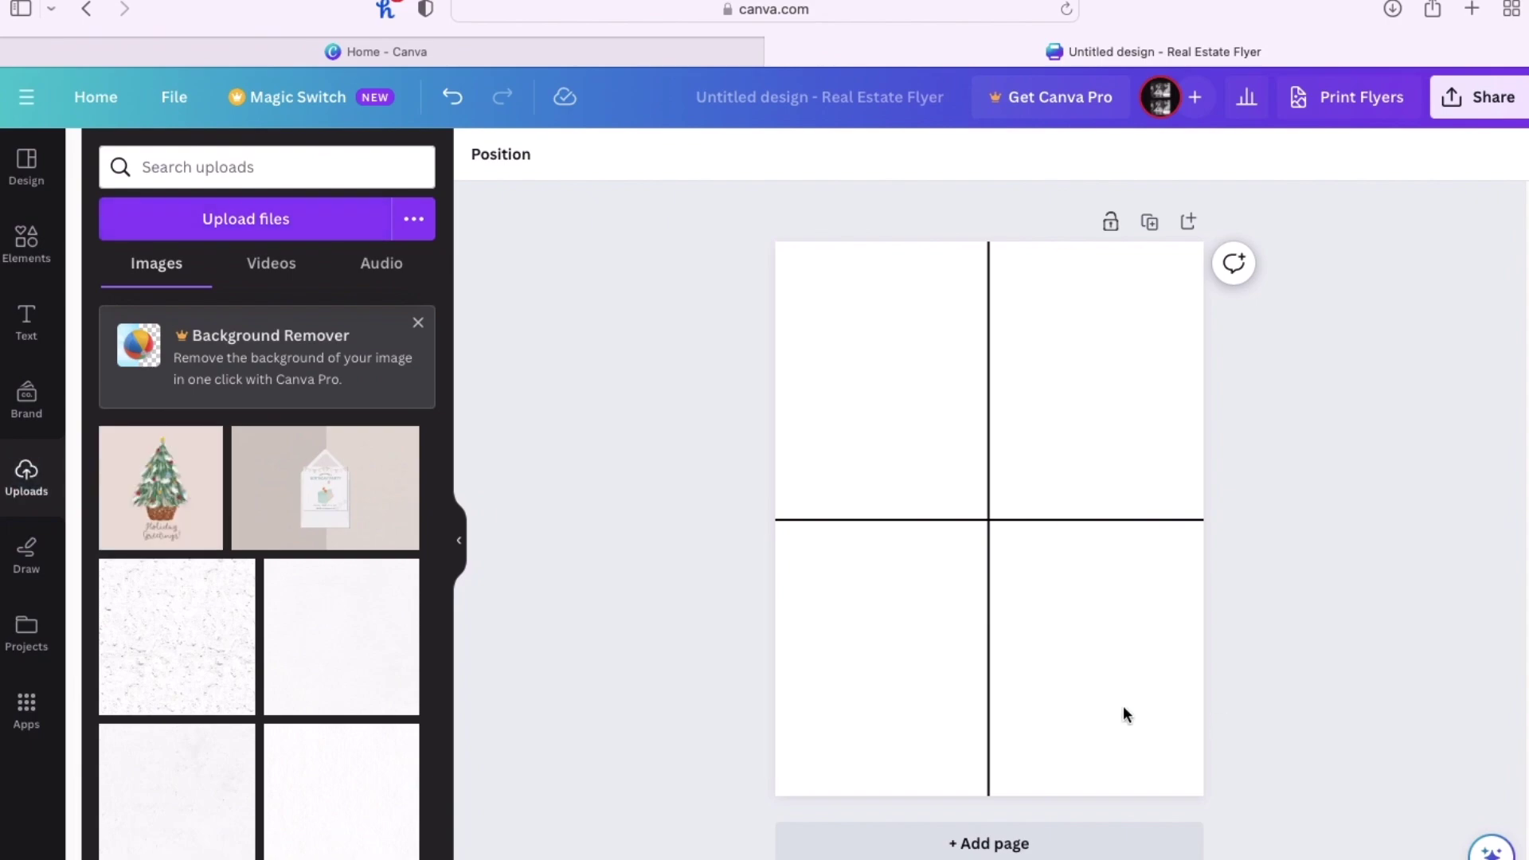
left_click(212, 543)
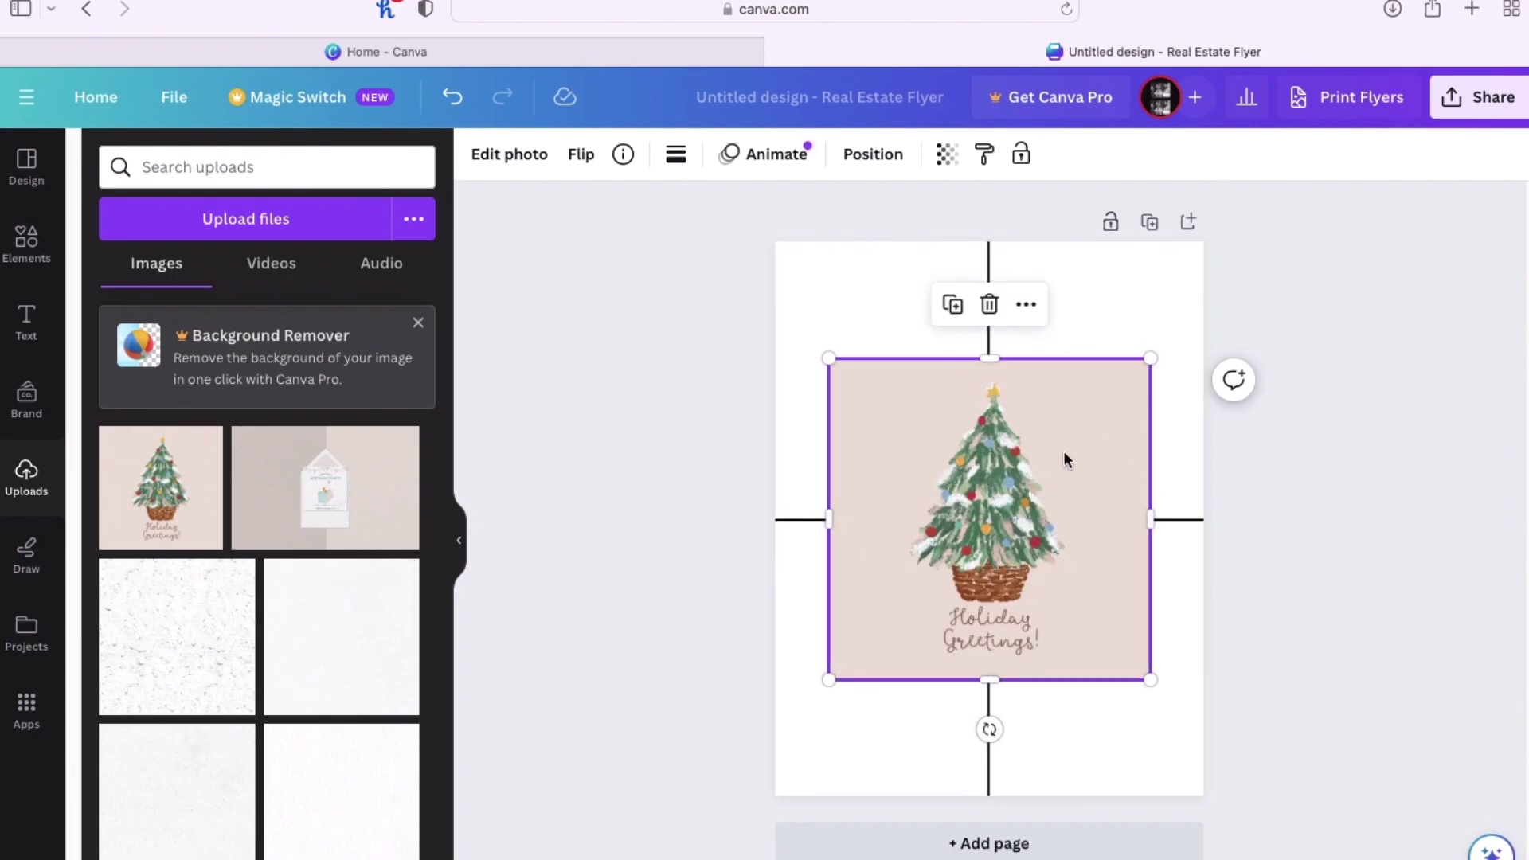
Step: Move the tree card image and crop off its left and right sides
mouse_move(1062, 464)
left_mouse_down()
mouse_move(1103, 379)
mouse_move(1092, 478)
mouse_move(1078, 447)
left_mouse_up()
left_click_drag(853, 486, 887, 493)
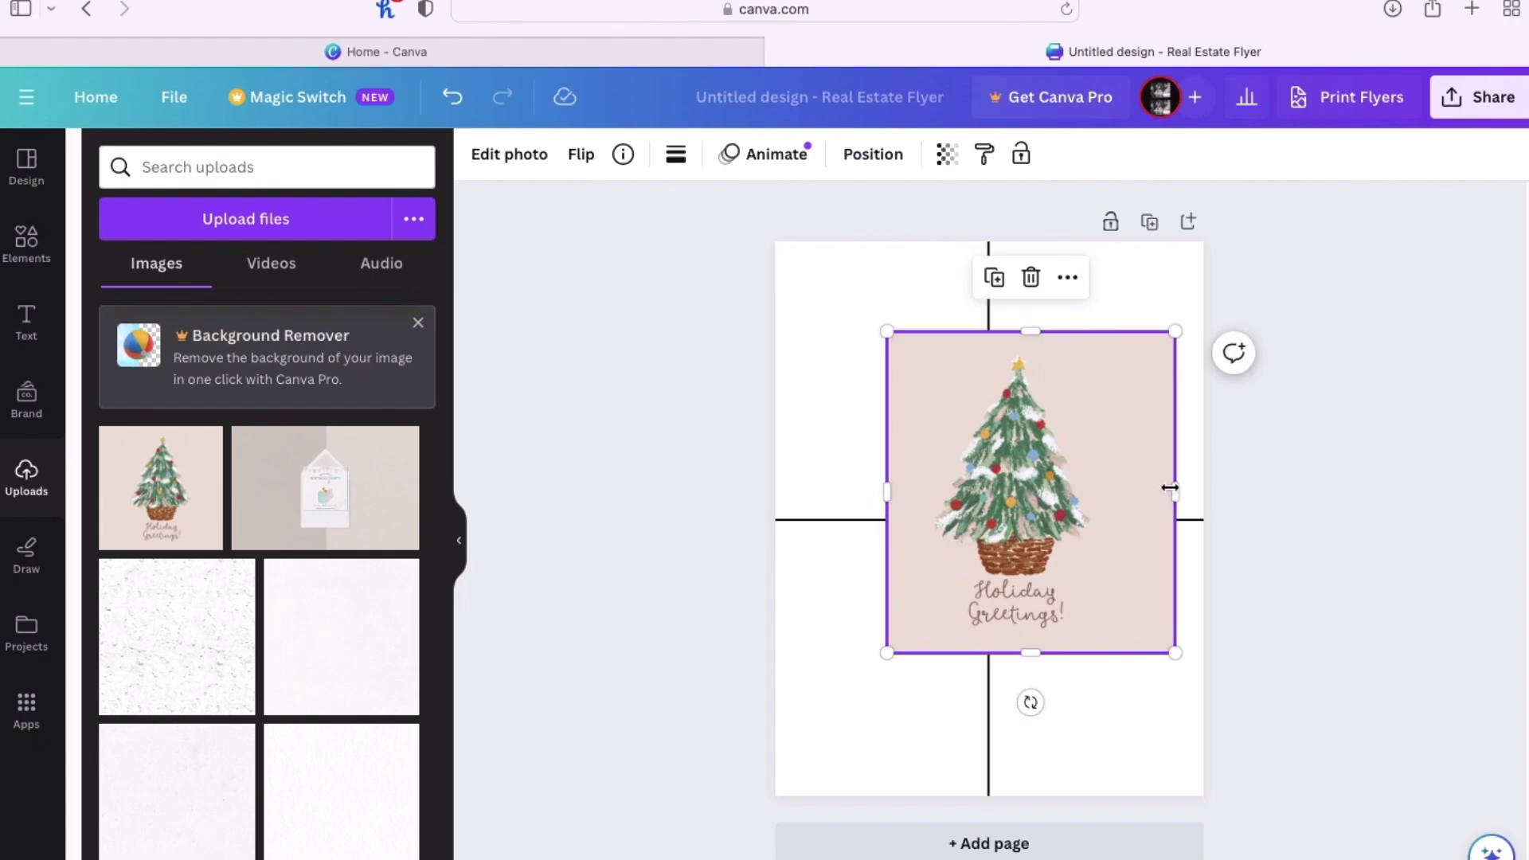
left_click_drag(1170, 488, 1138, 491)
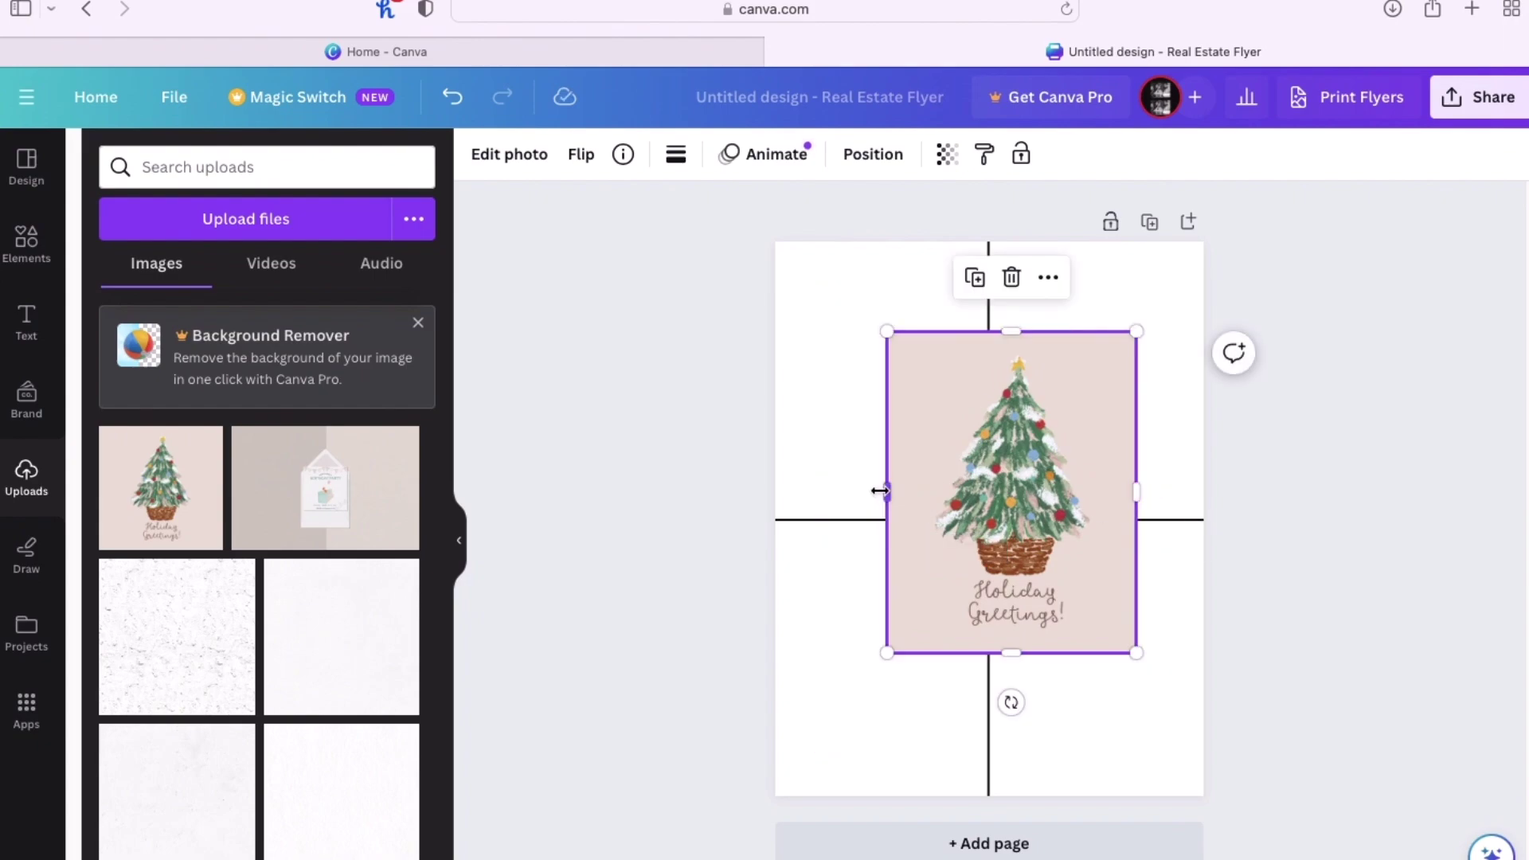
left_click_drag(889, 493, 897, 494)
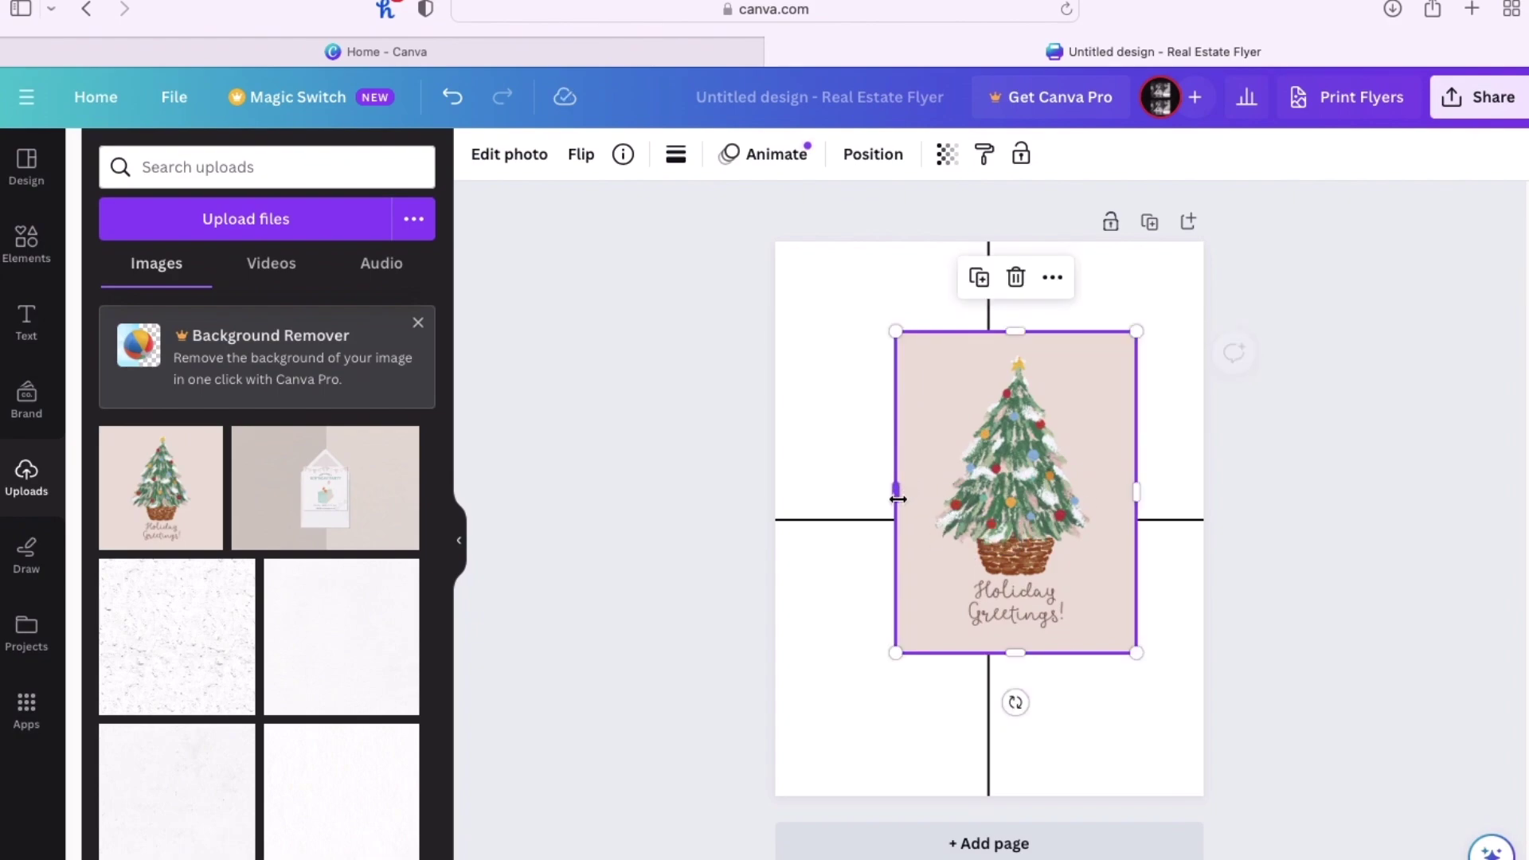
Step: Resize the tree image to quarter-page size and move it into the top-right quadrant
left_click_drag(898, 651, 944, 585)
left_click_drag(1058, 513, 1111, 431)
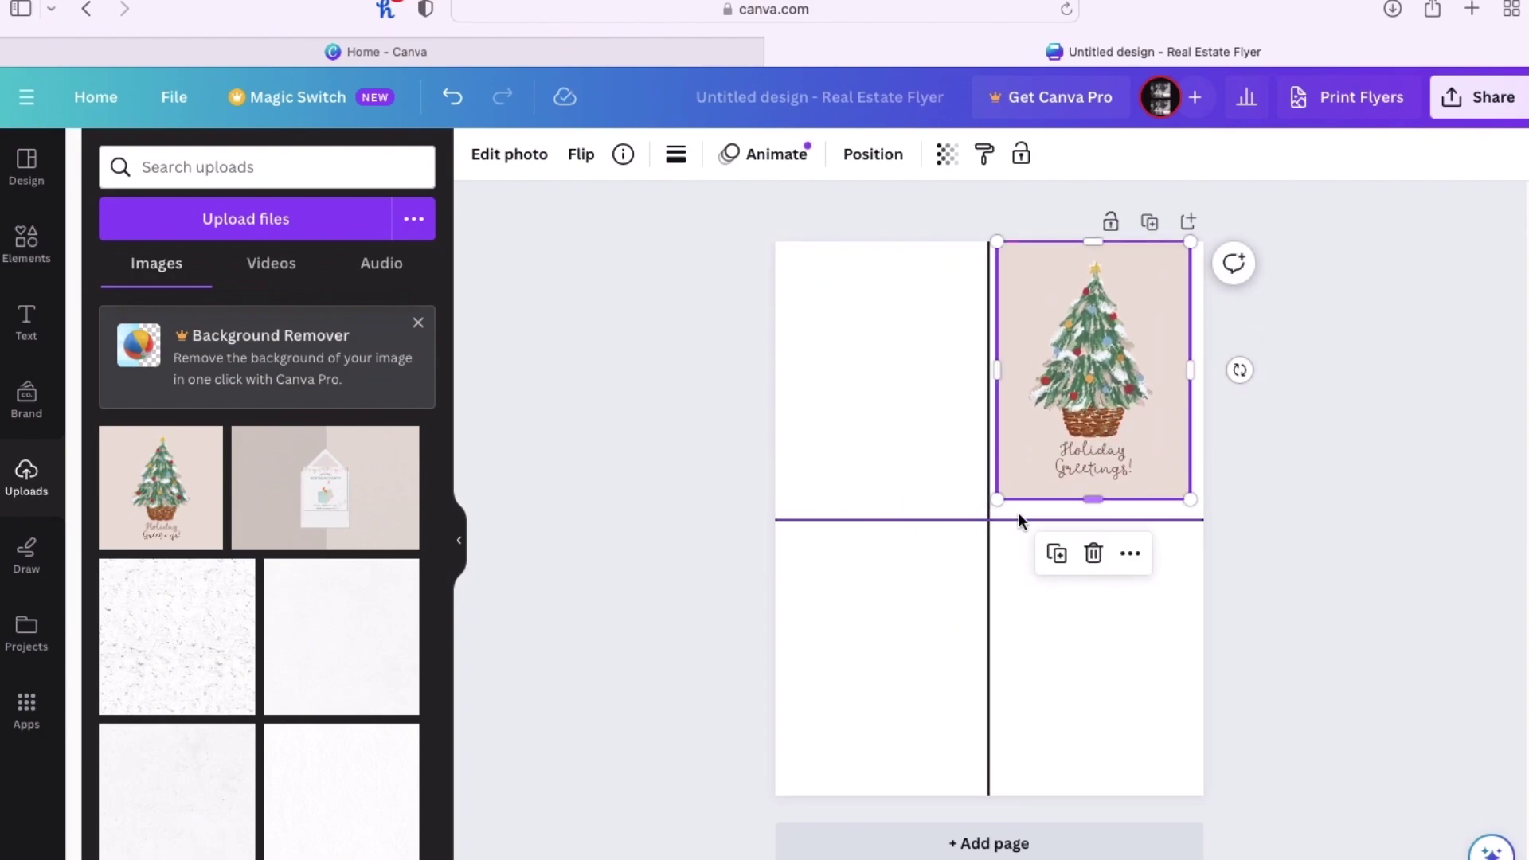
mouse_move(999, 500)
left_mouse_down()
mouse_move(982, 519)
mouse_move(995, 523)
left_mouse_up()
left_click_drag(1090, 455, 1121, 418)
left_click(1284, 495)
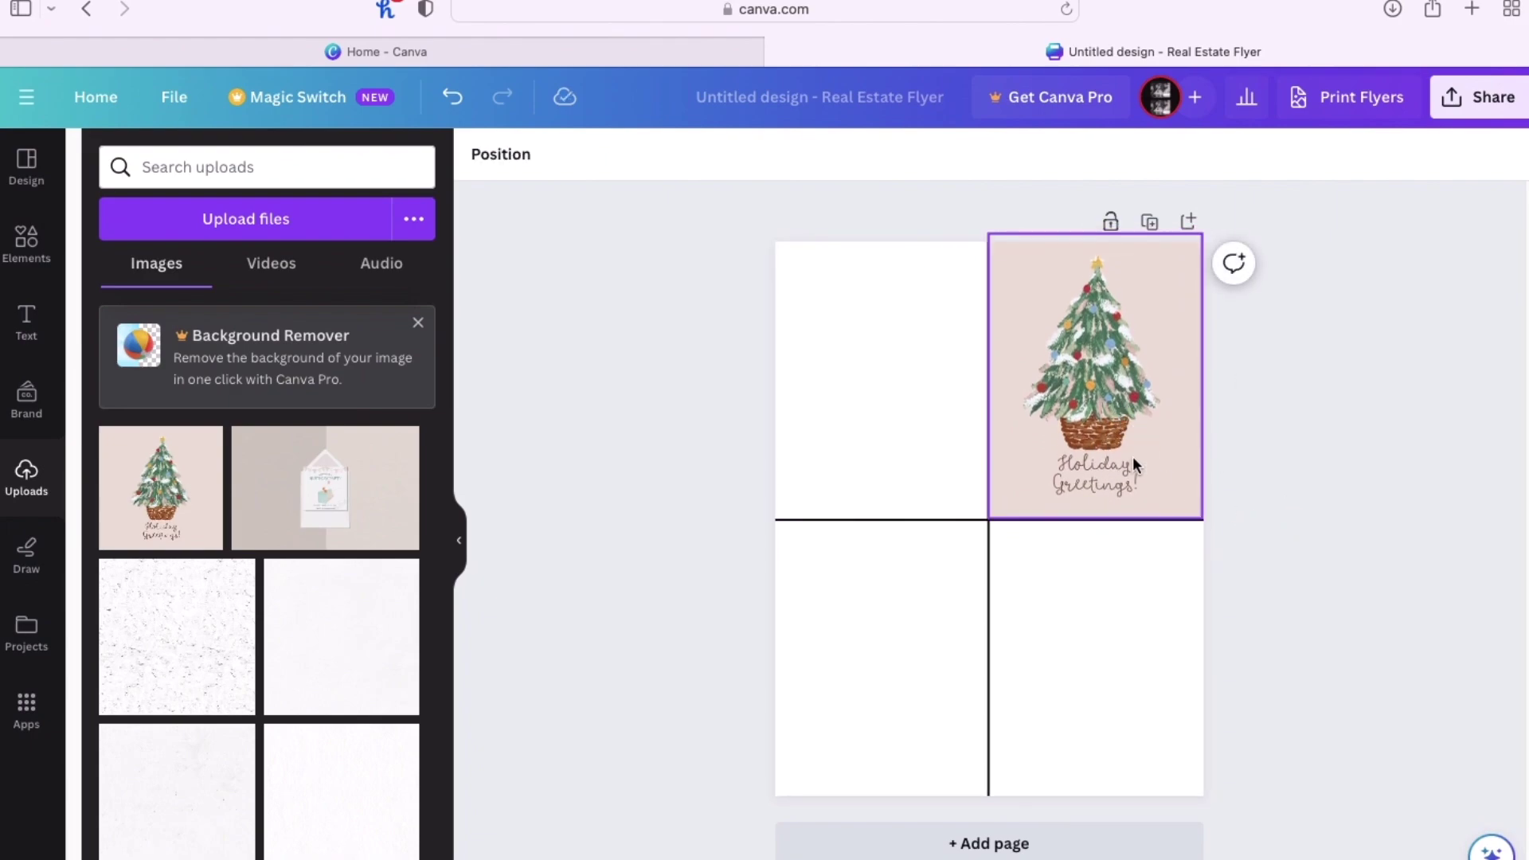
left_click(1182, 394)
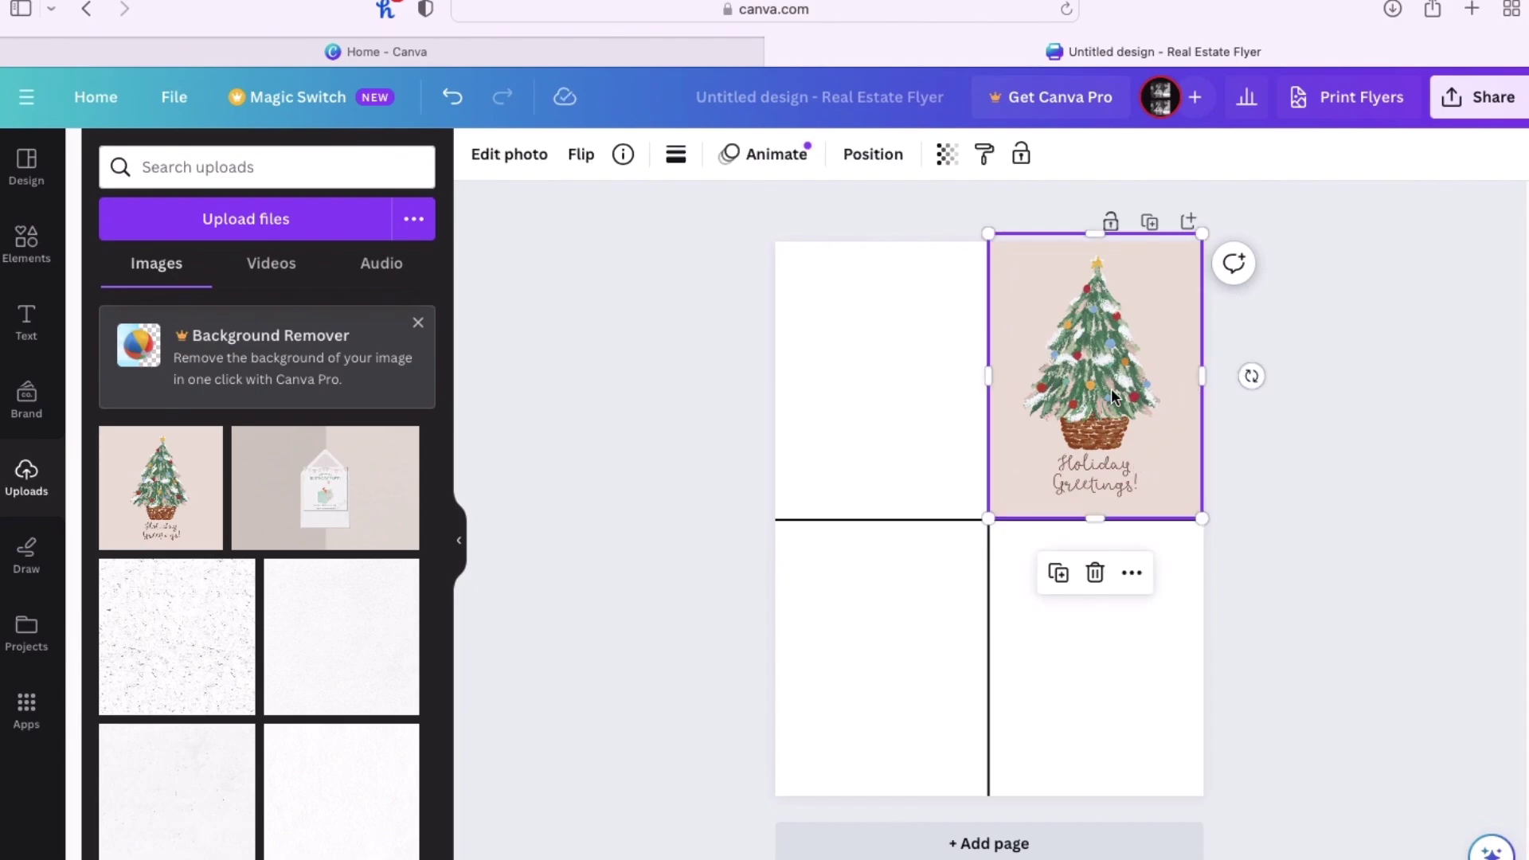
left_click_drag(1118, 389, 1113, 393)
Step: Fine-tune the tree image's width and height so it aligns with the divider lines
left_click(1263, 465)
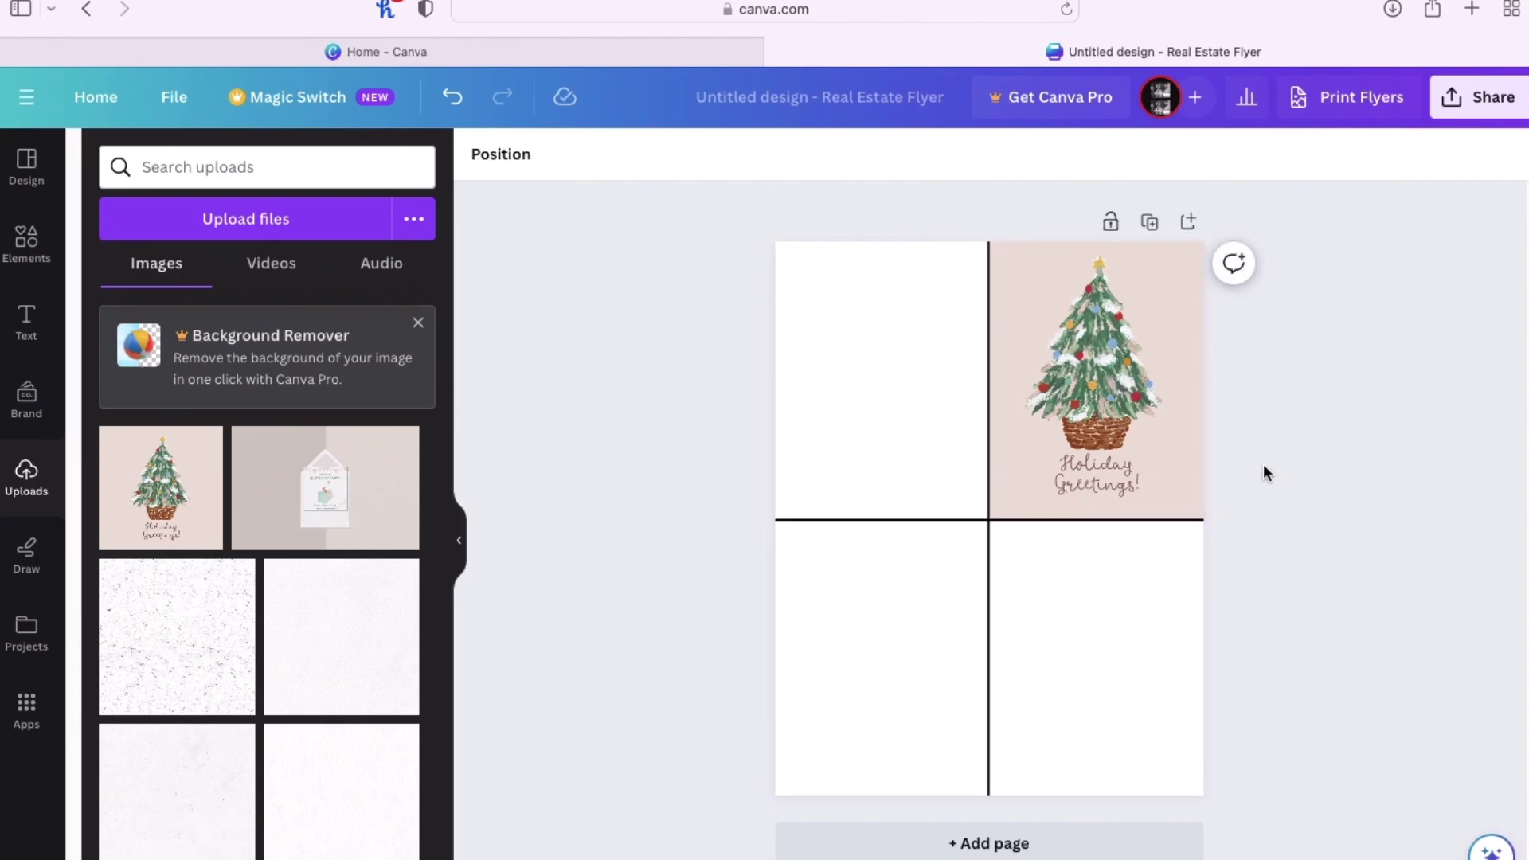
left_click(1002, 380)
left_click_drag(989, 379, 986, 385)
scroll(988, 521, "up", 5)
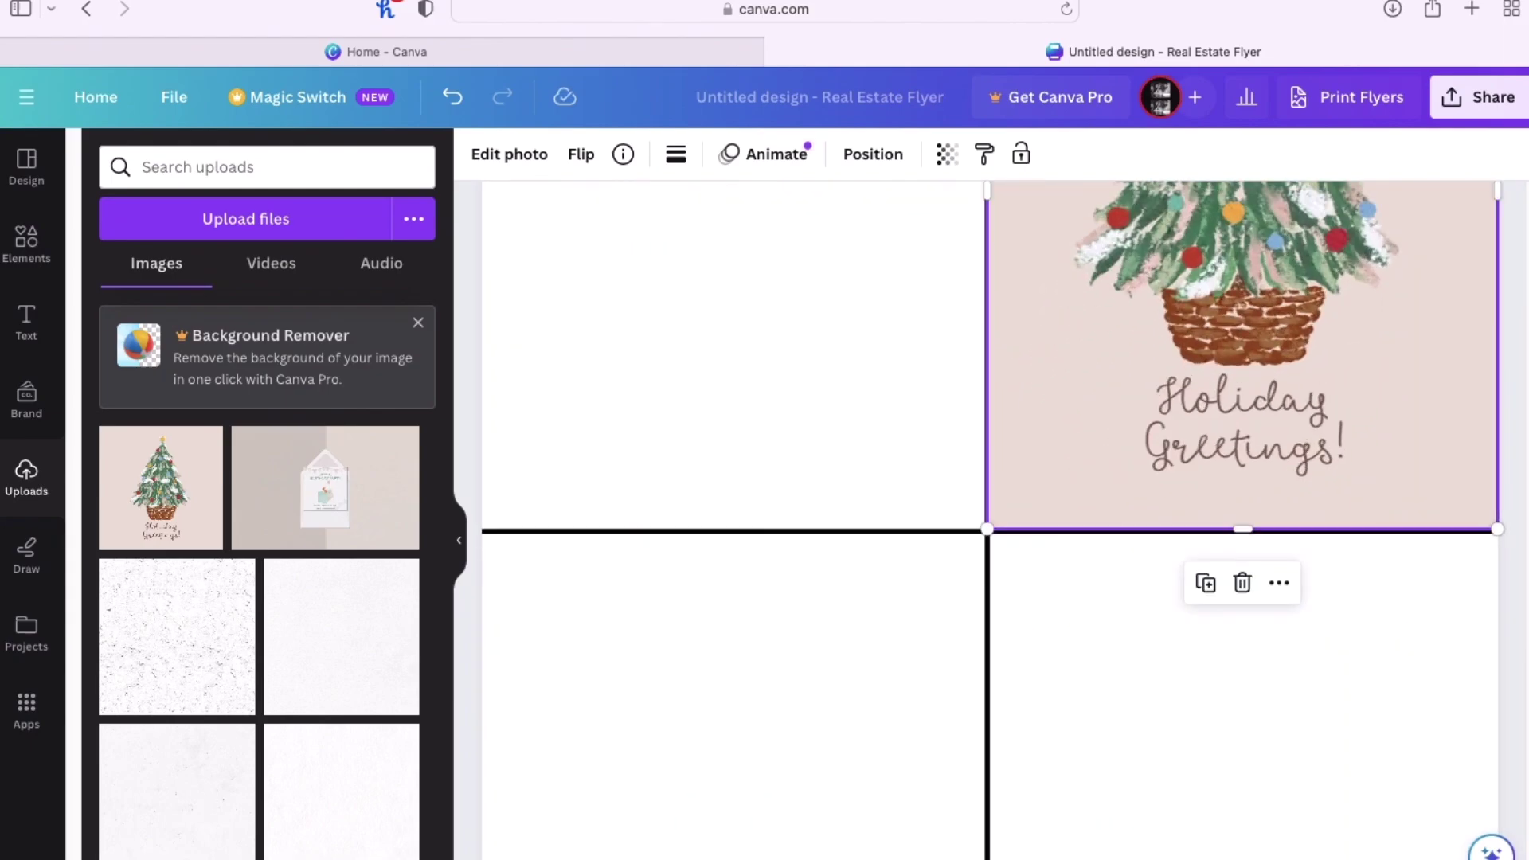
scroll(988, 532, "down", 3)
scroll(988, 532, "up", 2)
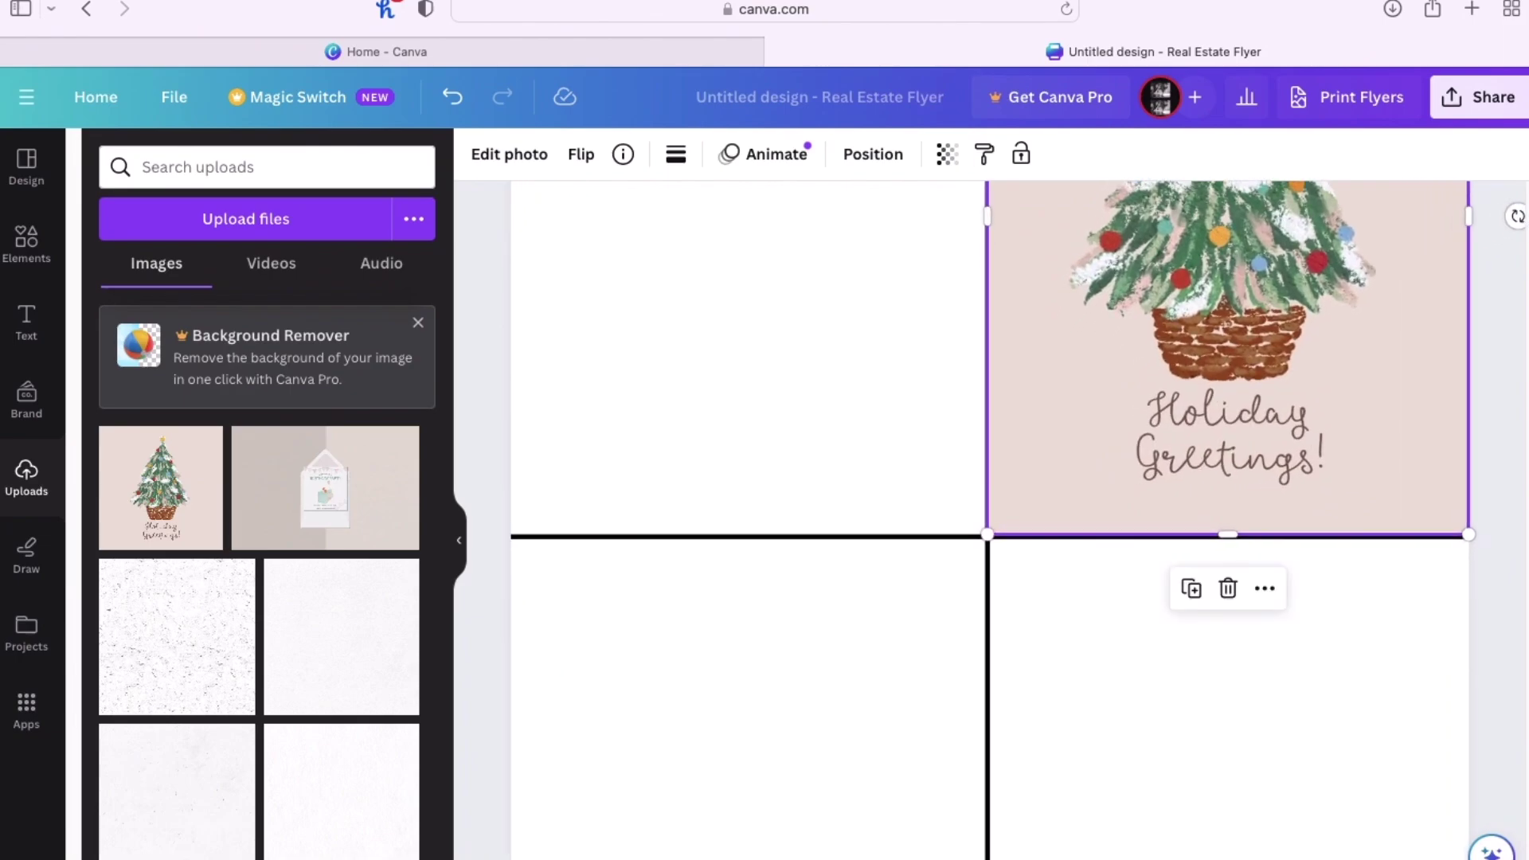
left_click(1496, 728)
left_click(1018, 379)
left_click_drag(1231, 540, 1232, 543)
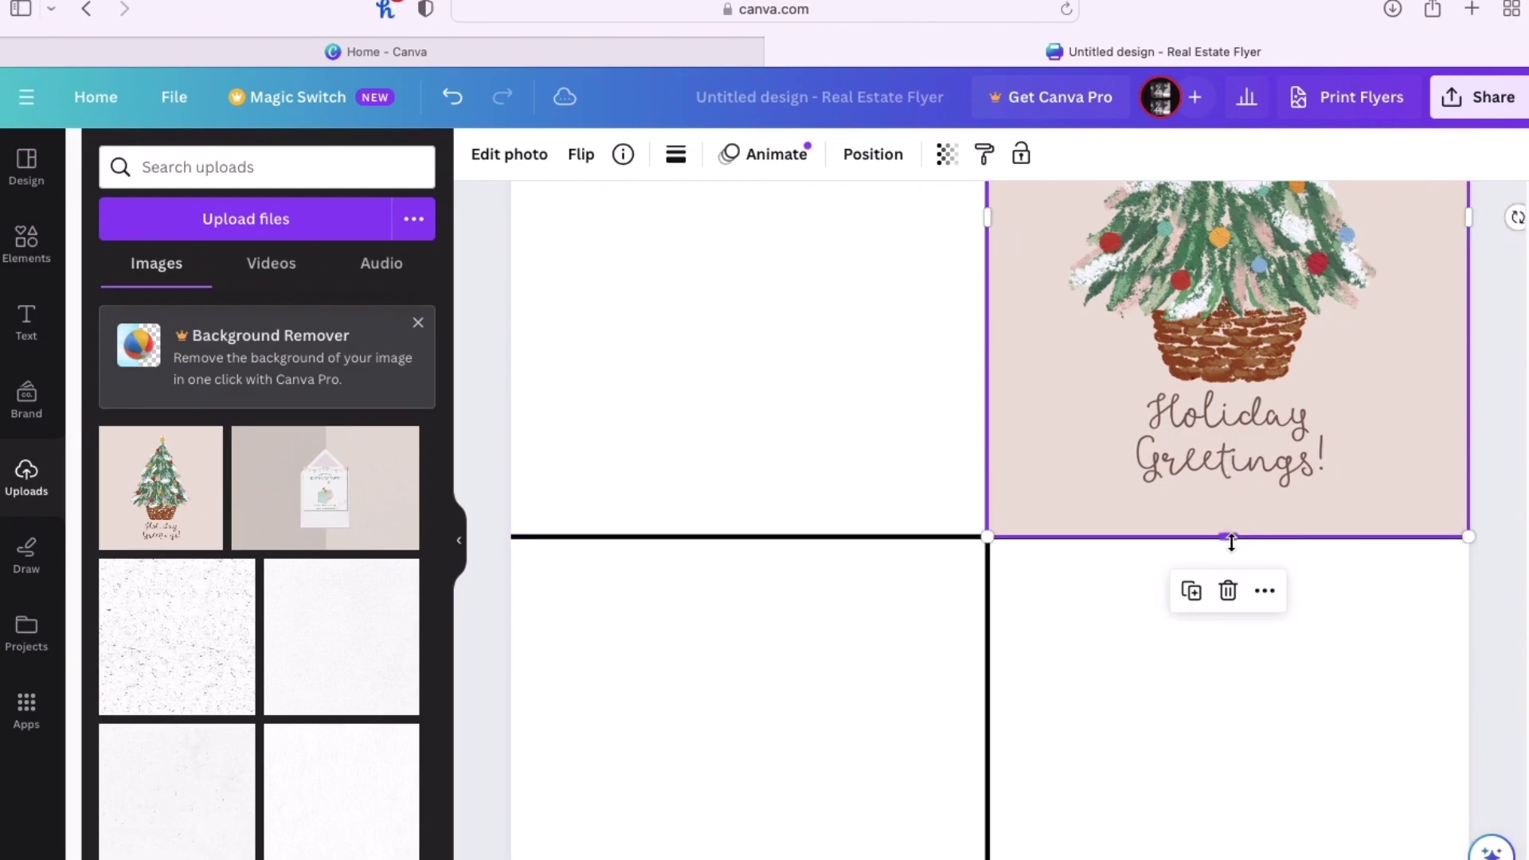
left_click(1511, 619)
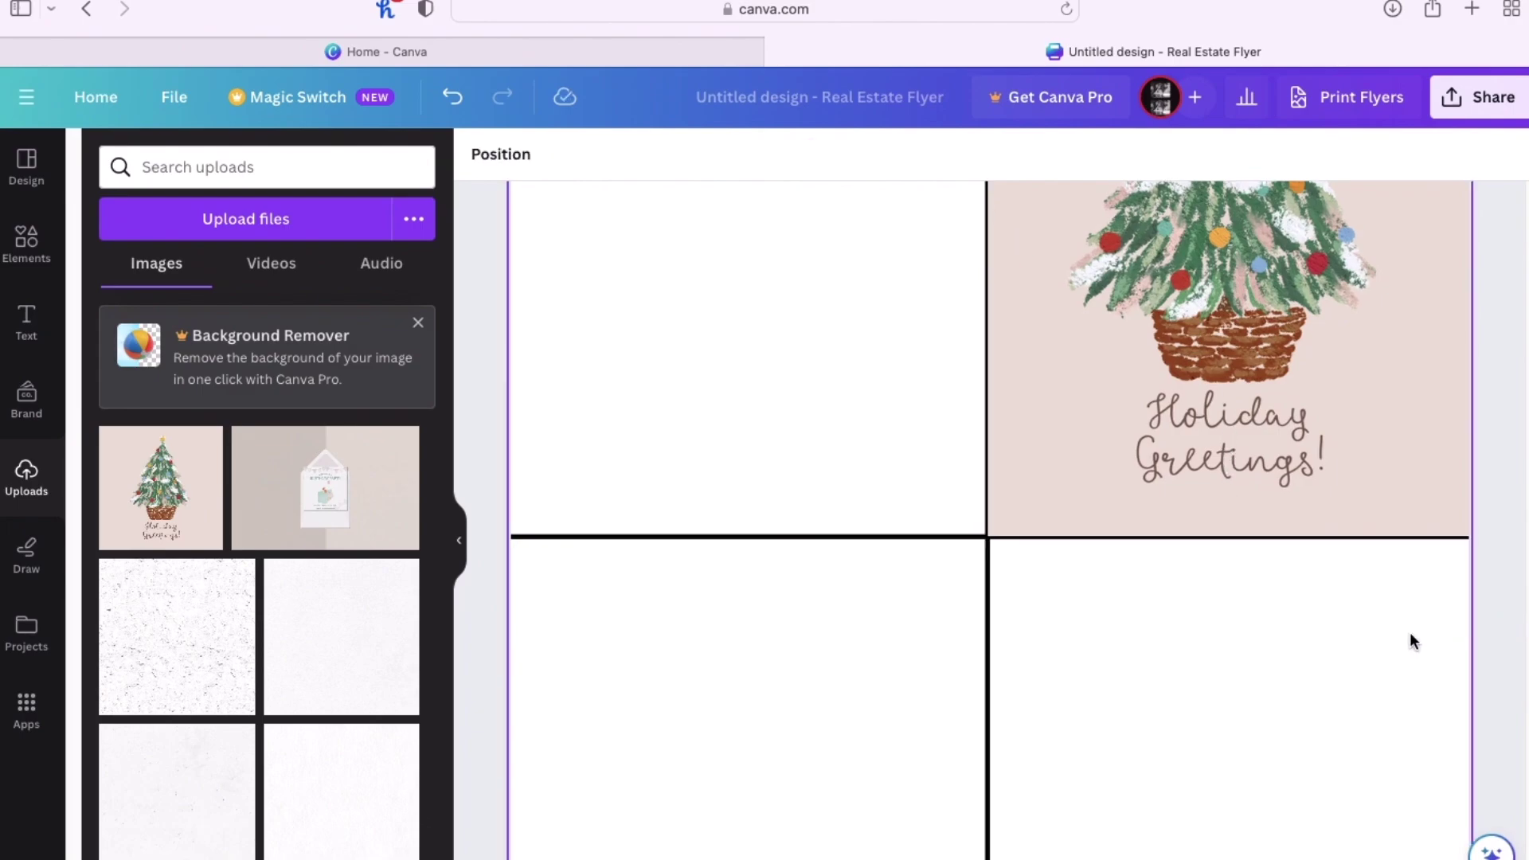
scroll(1335, 628, "up", 3)
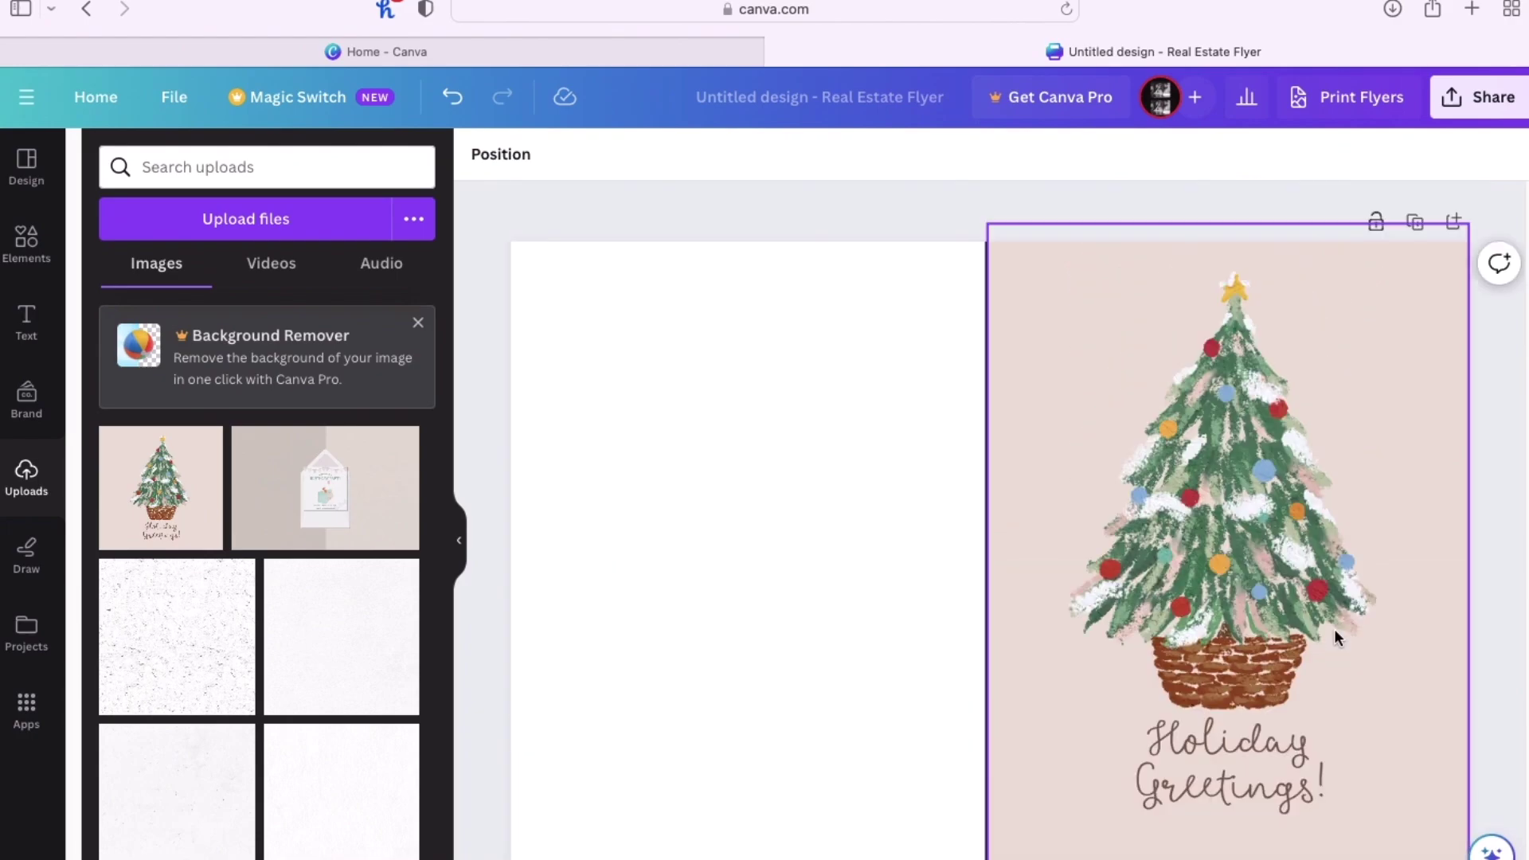
scroll(1242, 639, "down", 3)
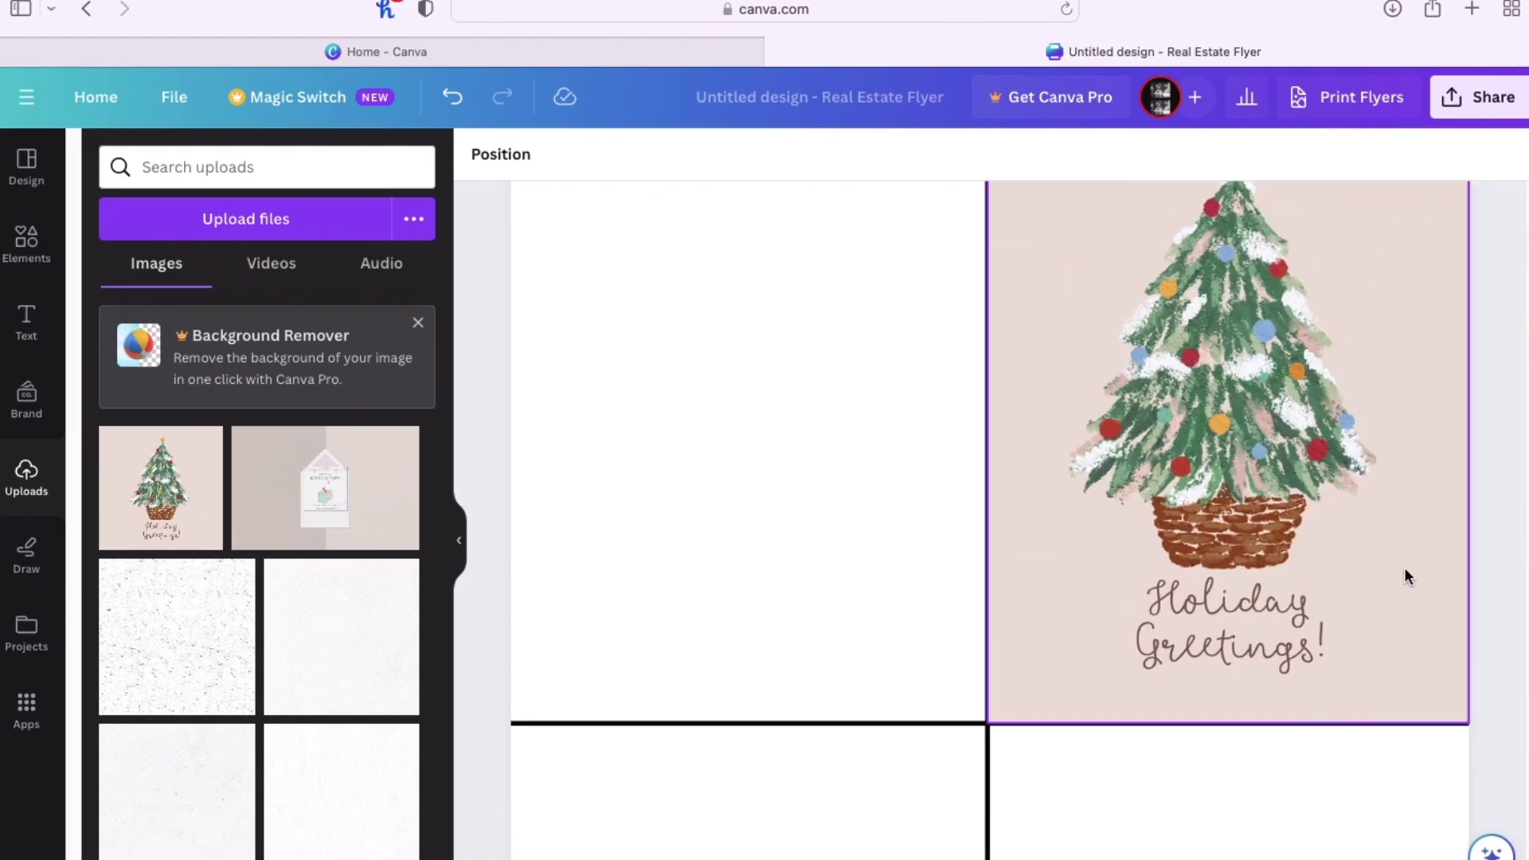
Step: Copy and paste the tree card, then snap the copy below the horizontal divider
right_click(1403, 567)
left_click(1245, 312)
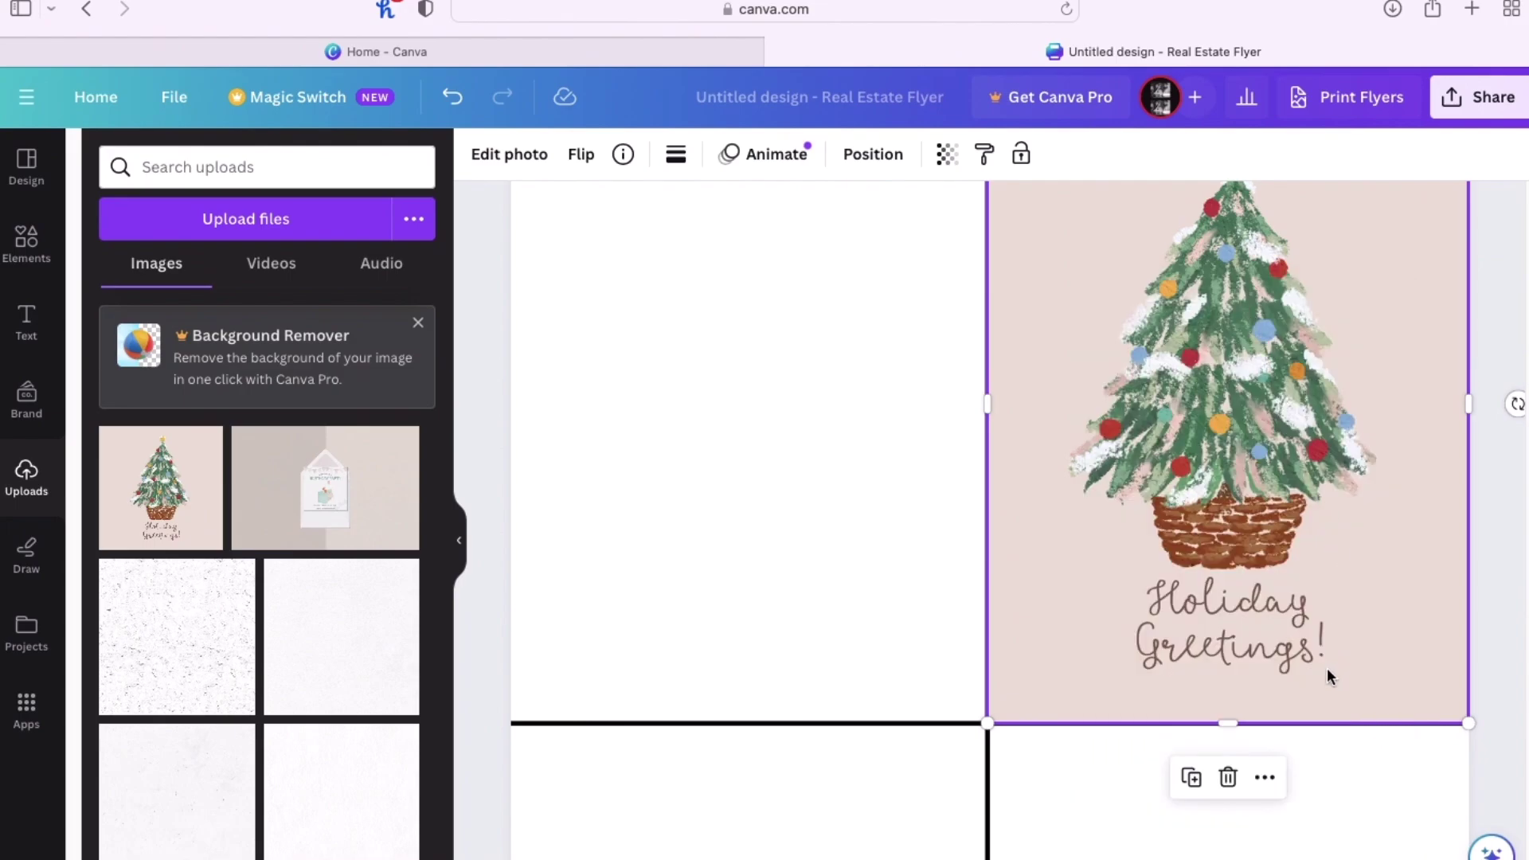
scroll(1327, 676, "down", 5)
right_click(1307, 679)
left_click(1171, 796)
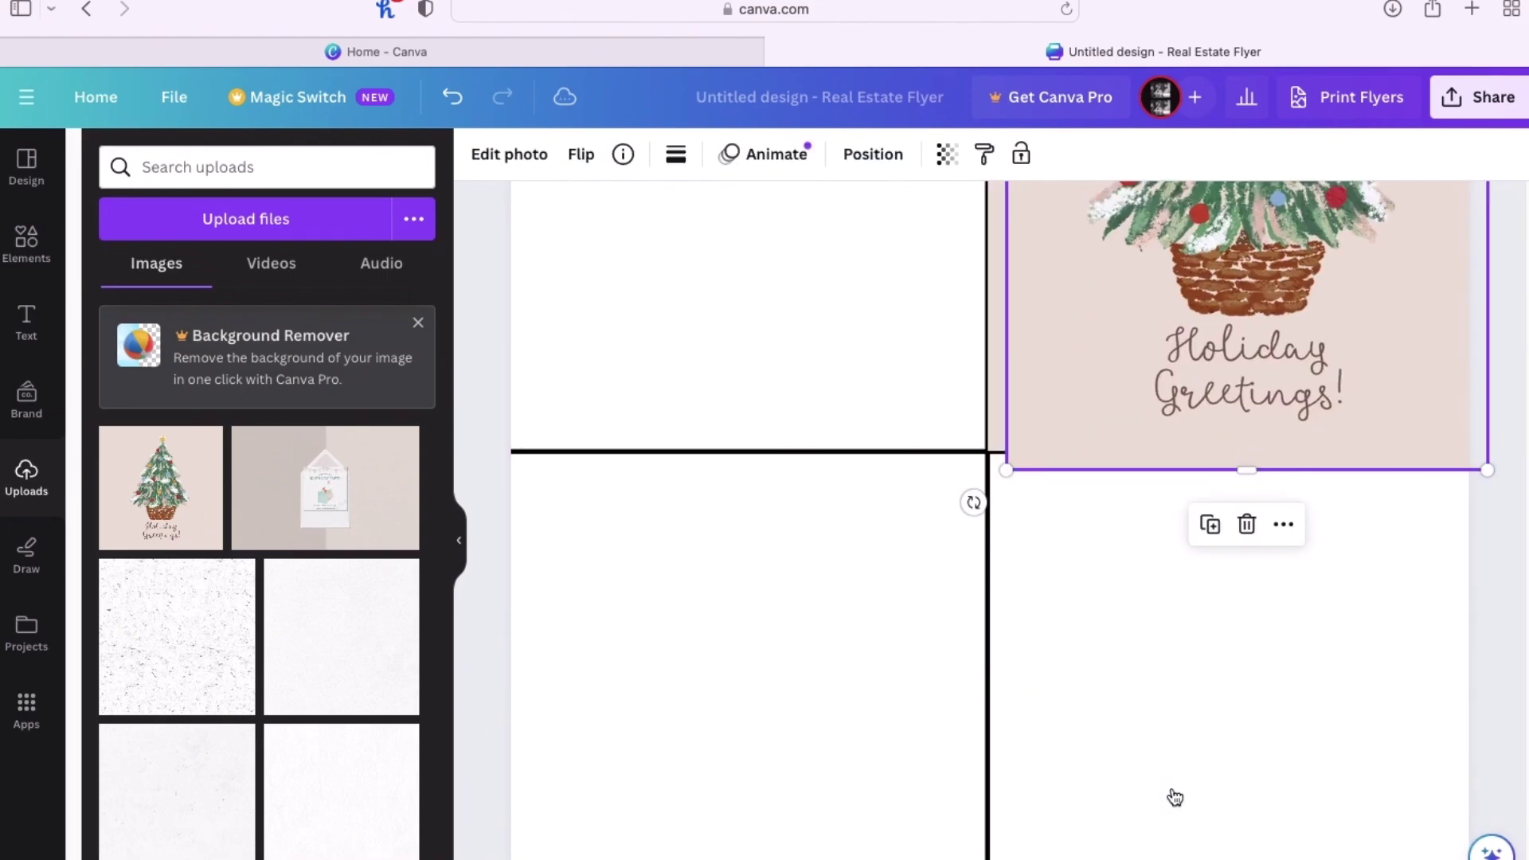
left_click_drag(1378, 382, 1338, 857)
left_click_drag(1368, 628, 1364, 644)
left_click(1495, 652)
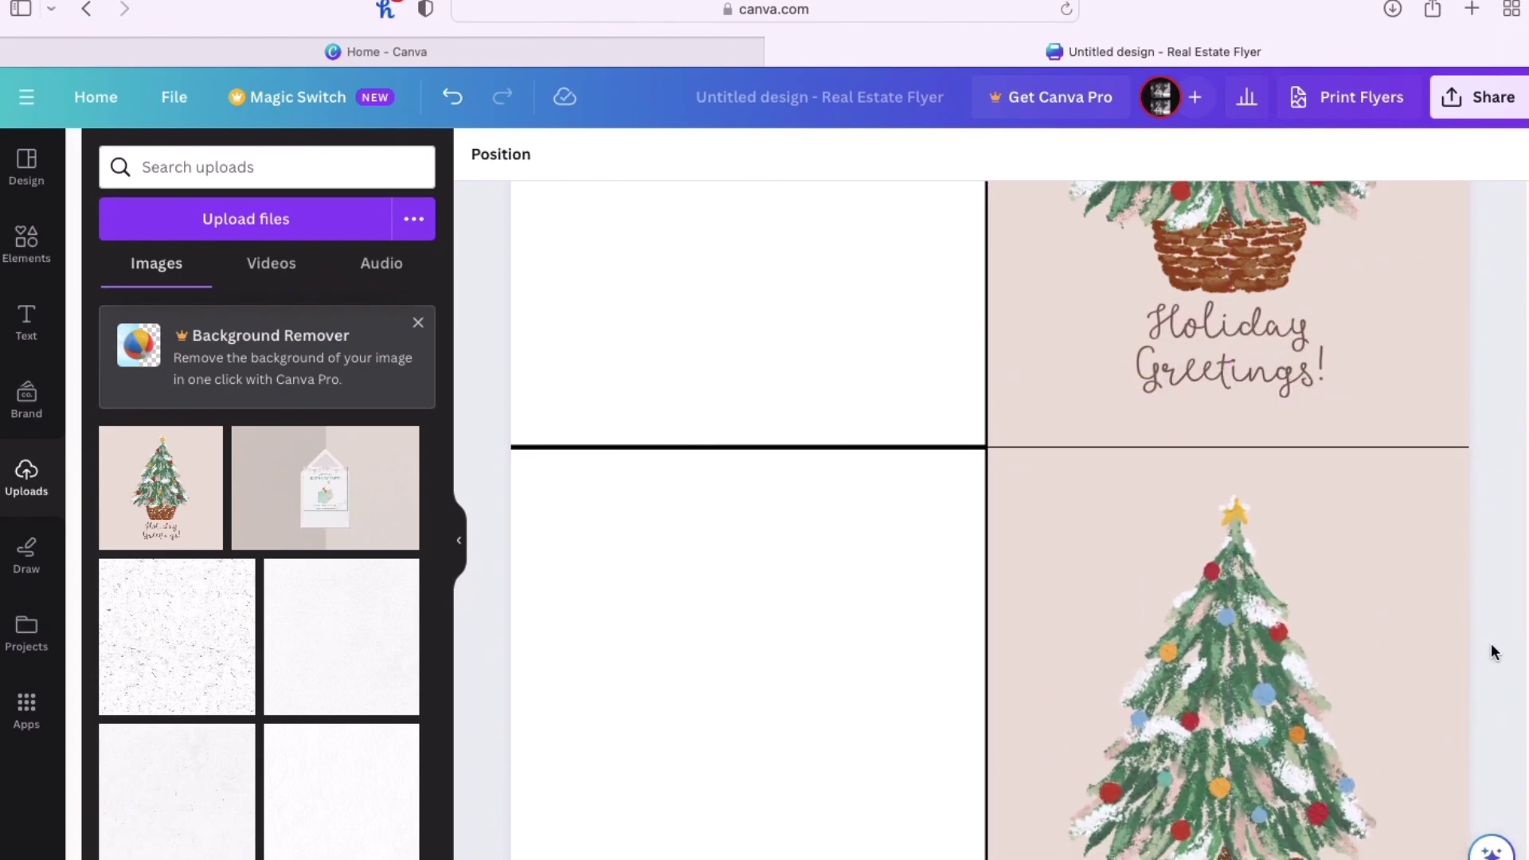
scroll(1494, 652, "down", 3)
scroll(1494, 651, "up", 4)
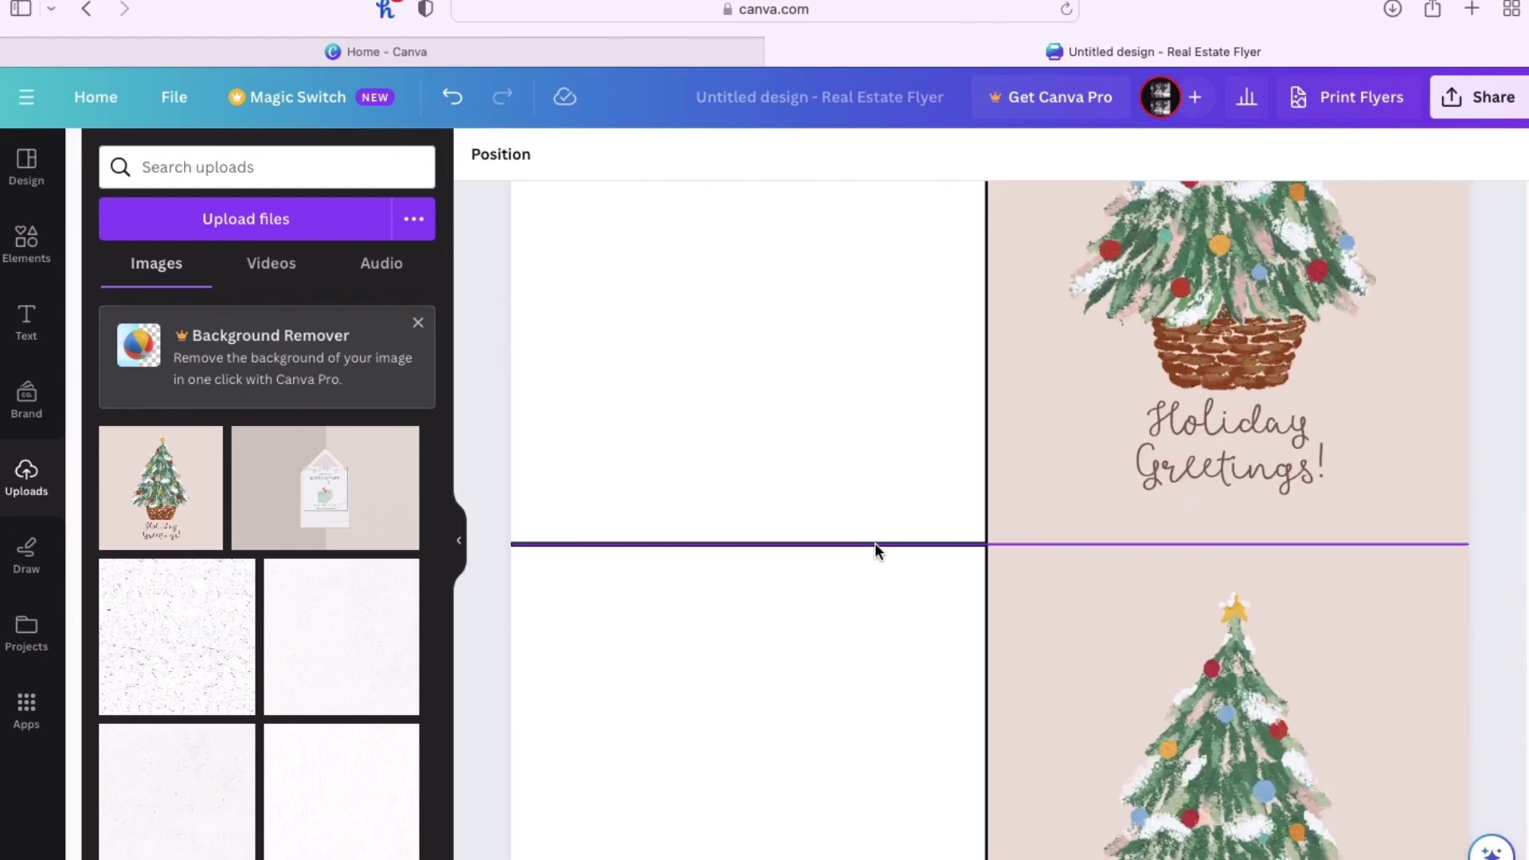
Step: Delete the vertical and horizontal divider lines, then zoom out to view the page
left_click(981, 466)
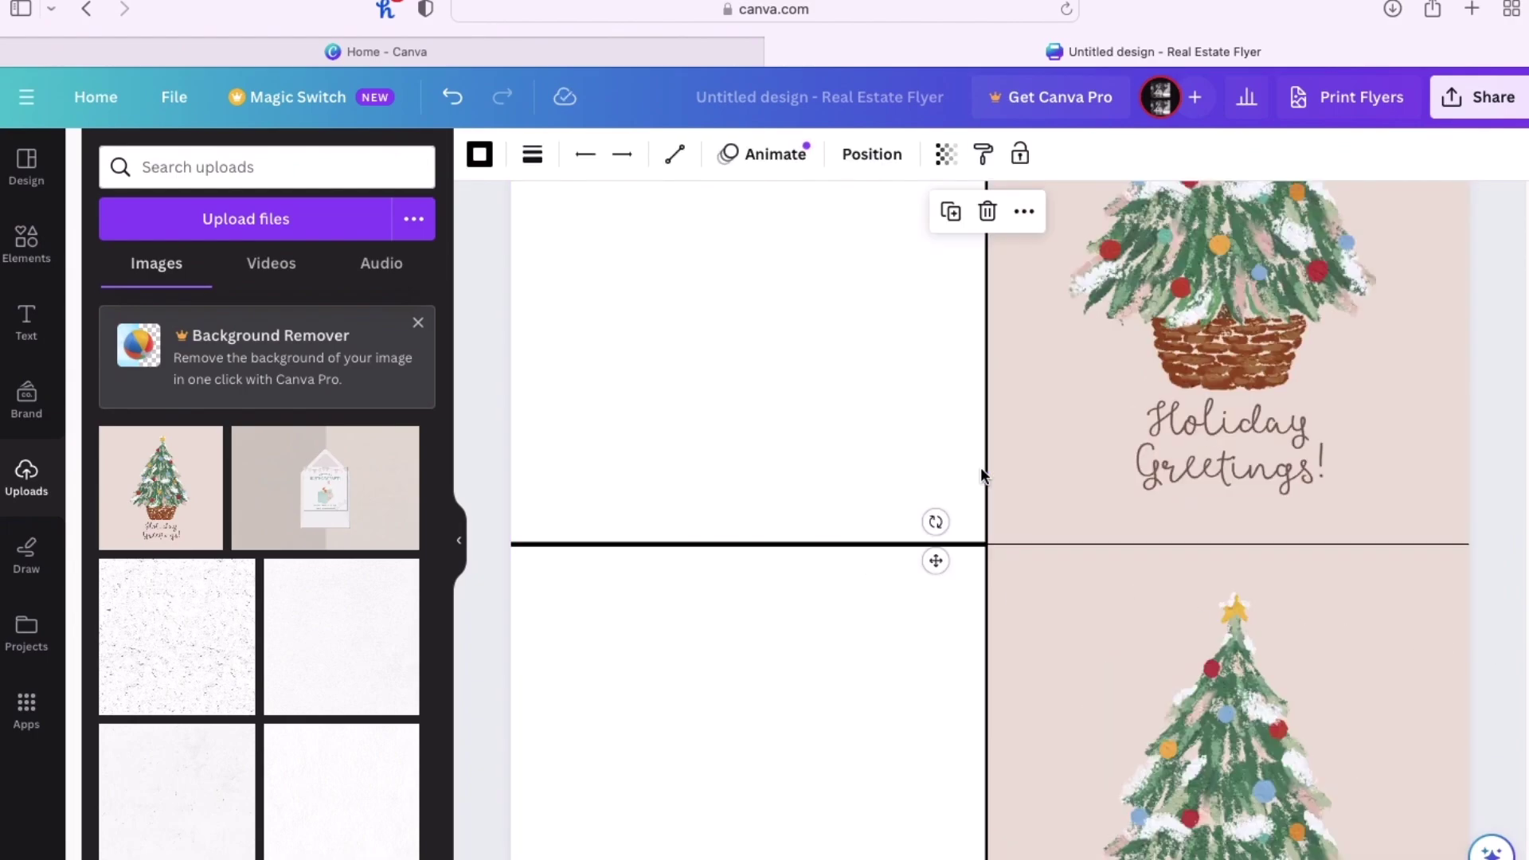
key("Delete")
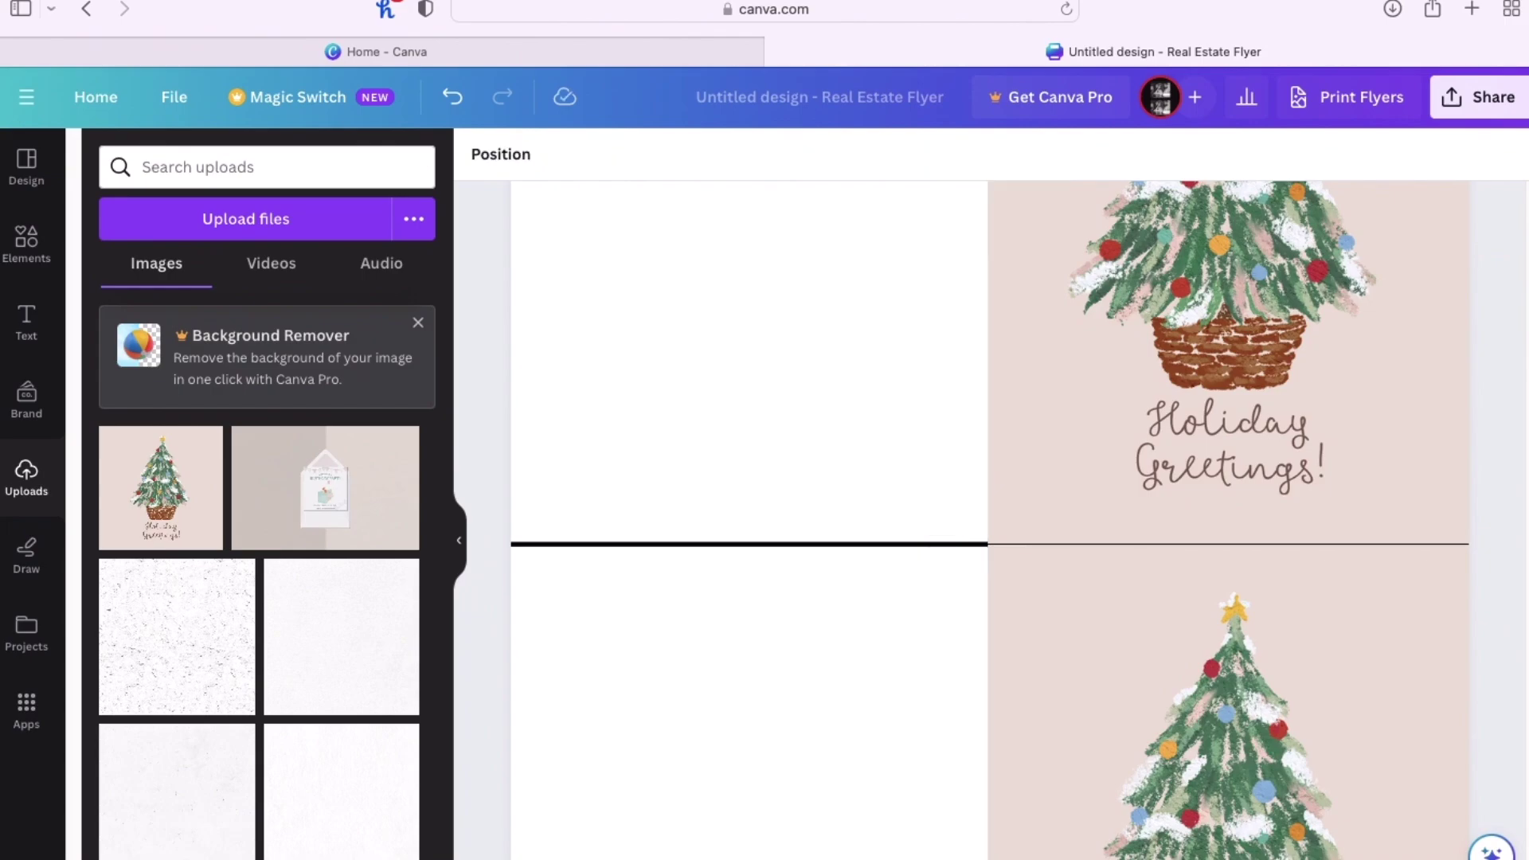
left_click(942, 548)
key("Delete")
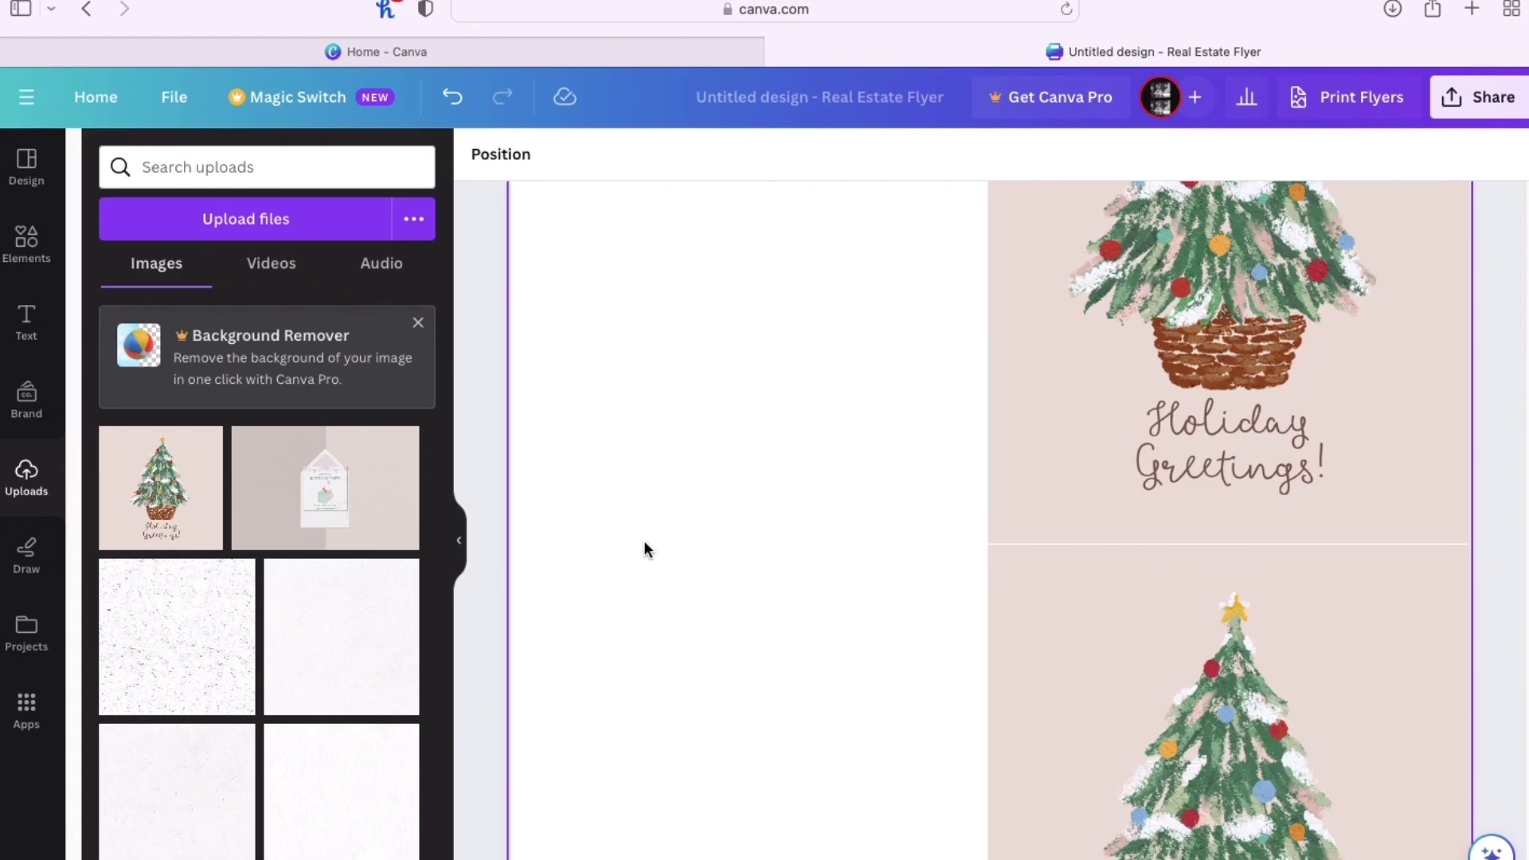
scroll(1229, 825, "down", 3)
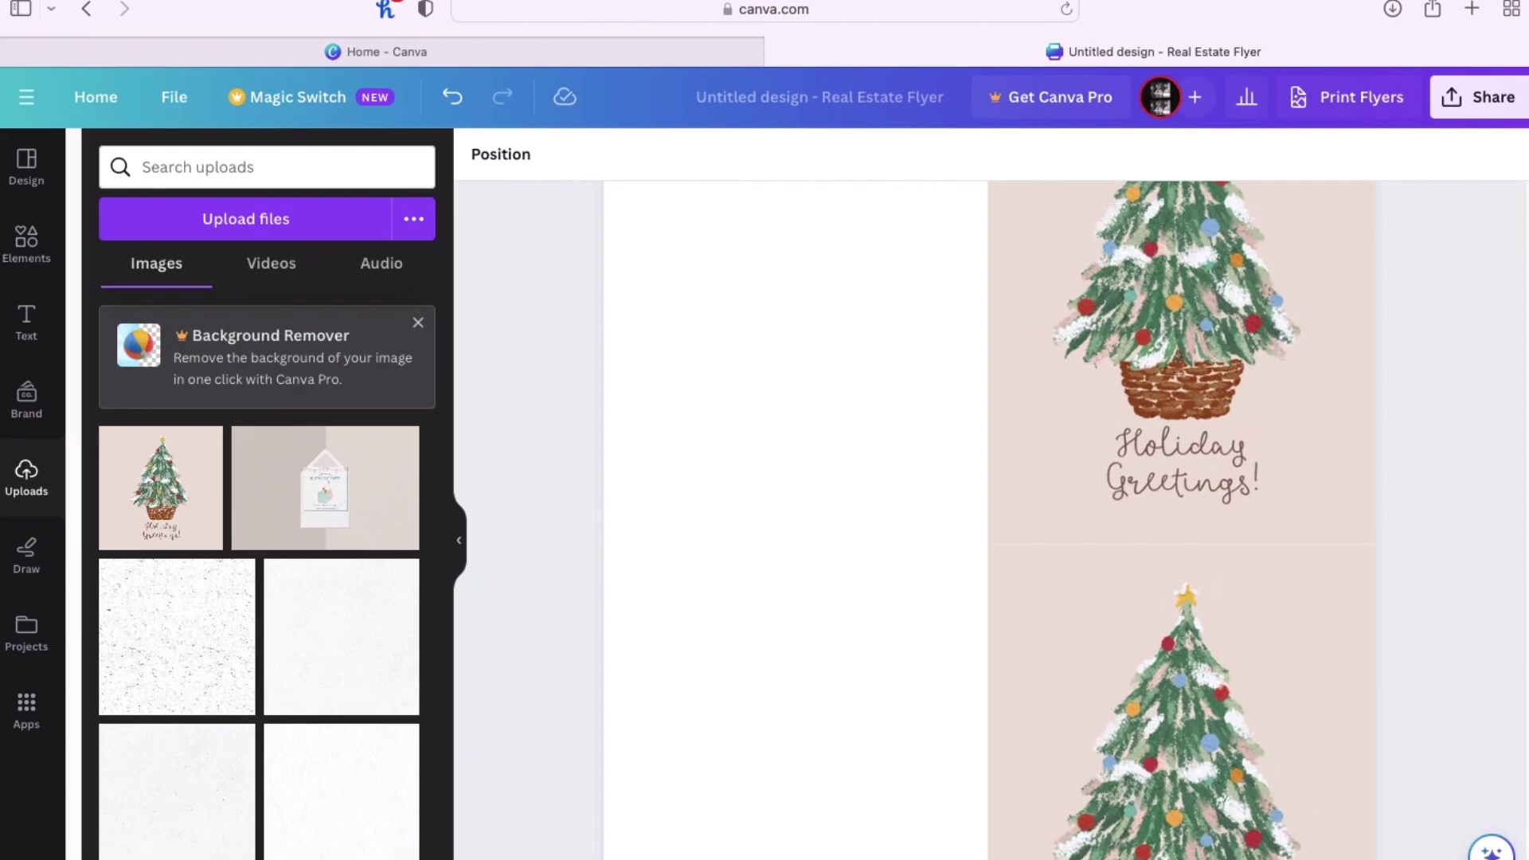
scroll(987, 518, "down", 3)
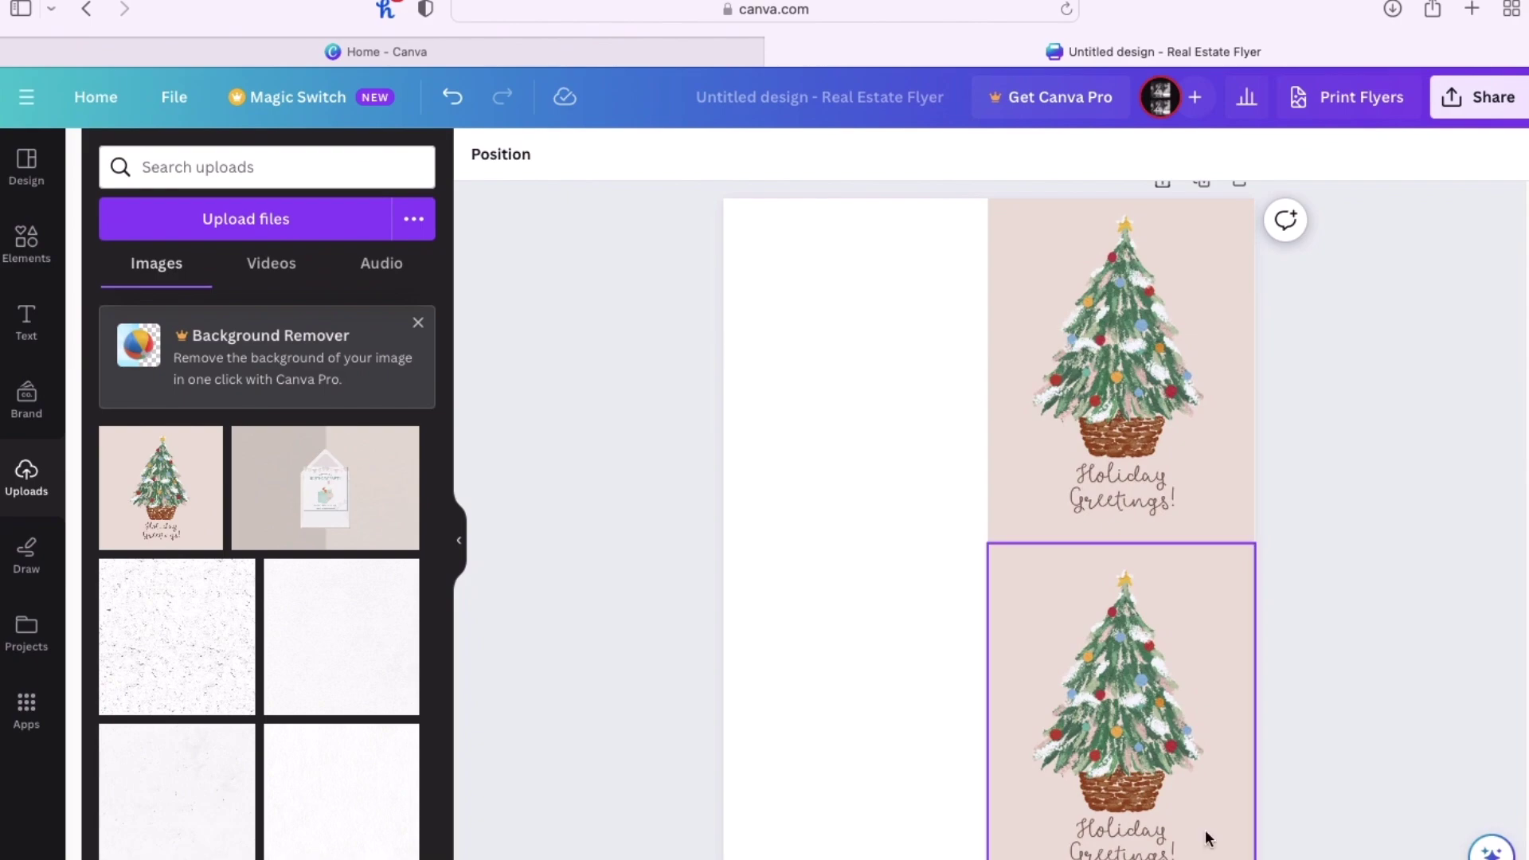
left_click(1204, 540)
left_click_drag(1127, 546, 1127, 548)
left_click(1348, 599)
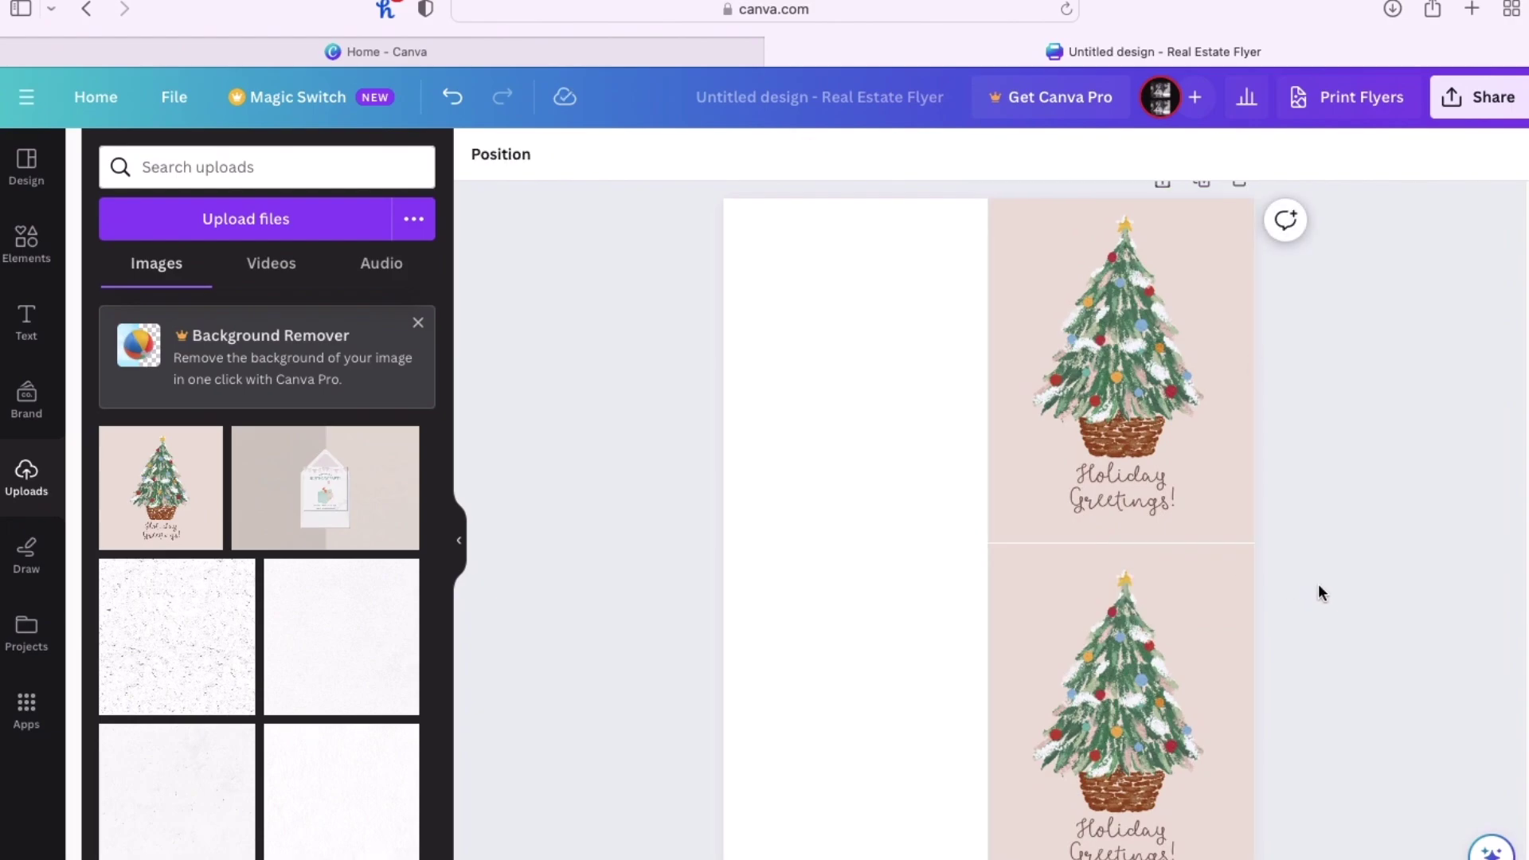
left_click(1182, 537)
left_click_drag(1111, 547, 1113, 548)
left_click(1413, 587)
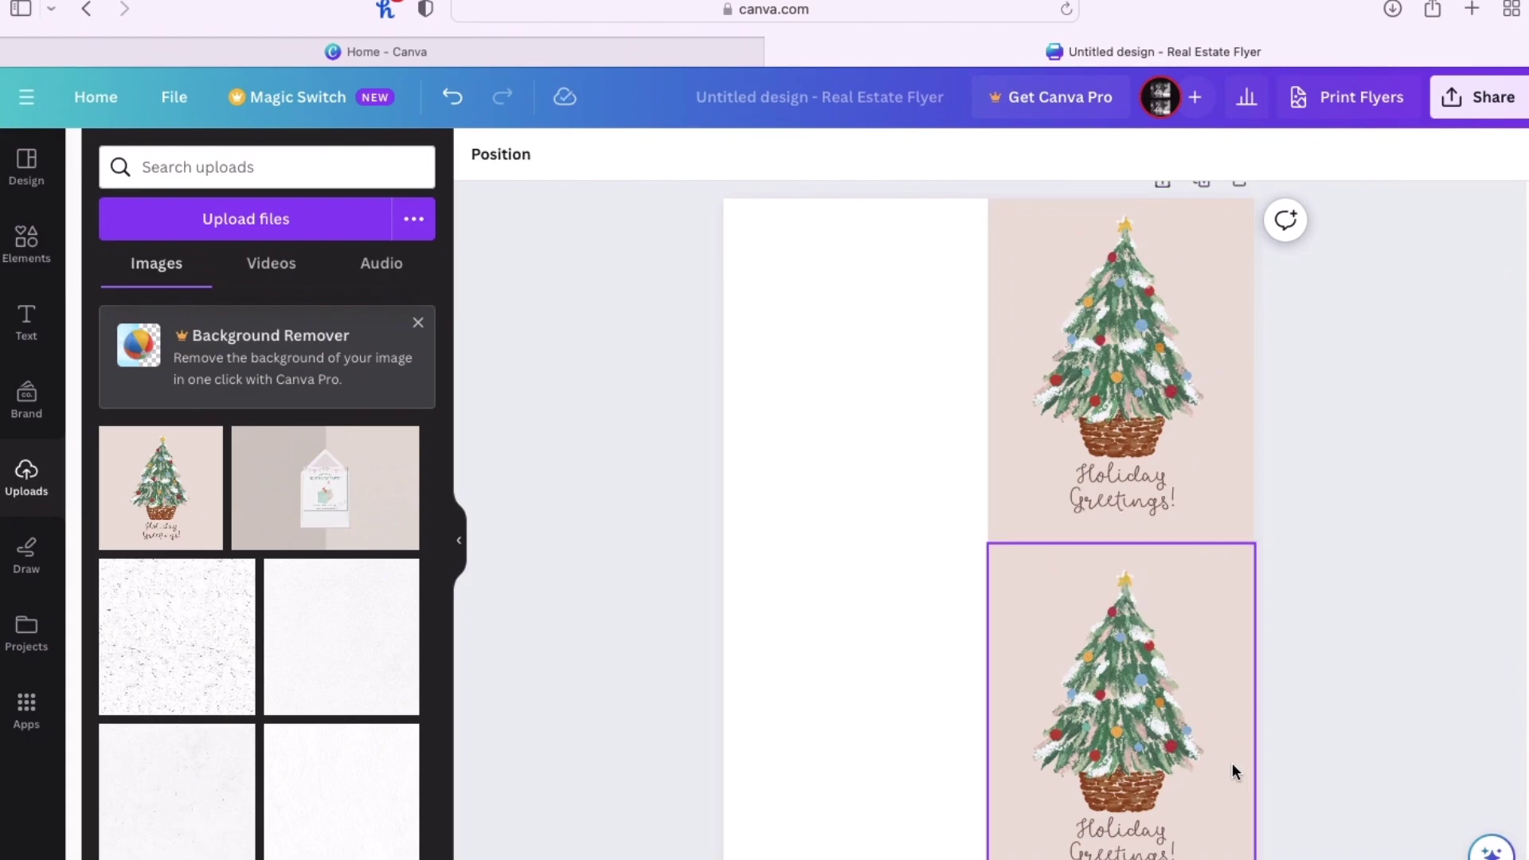
scroll(989, 524, "up", 3)
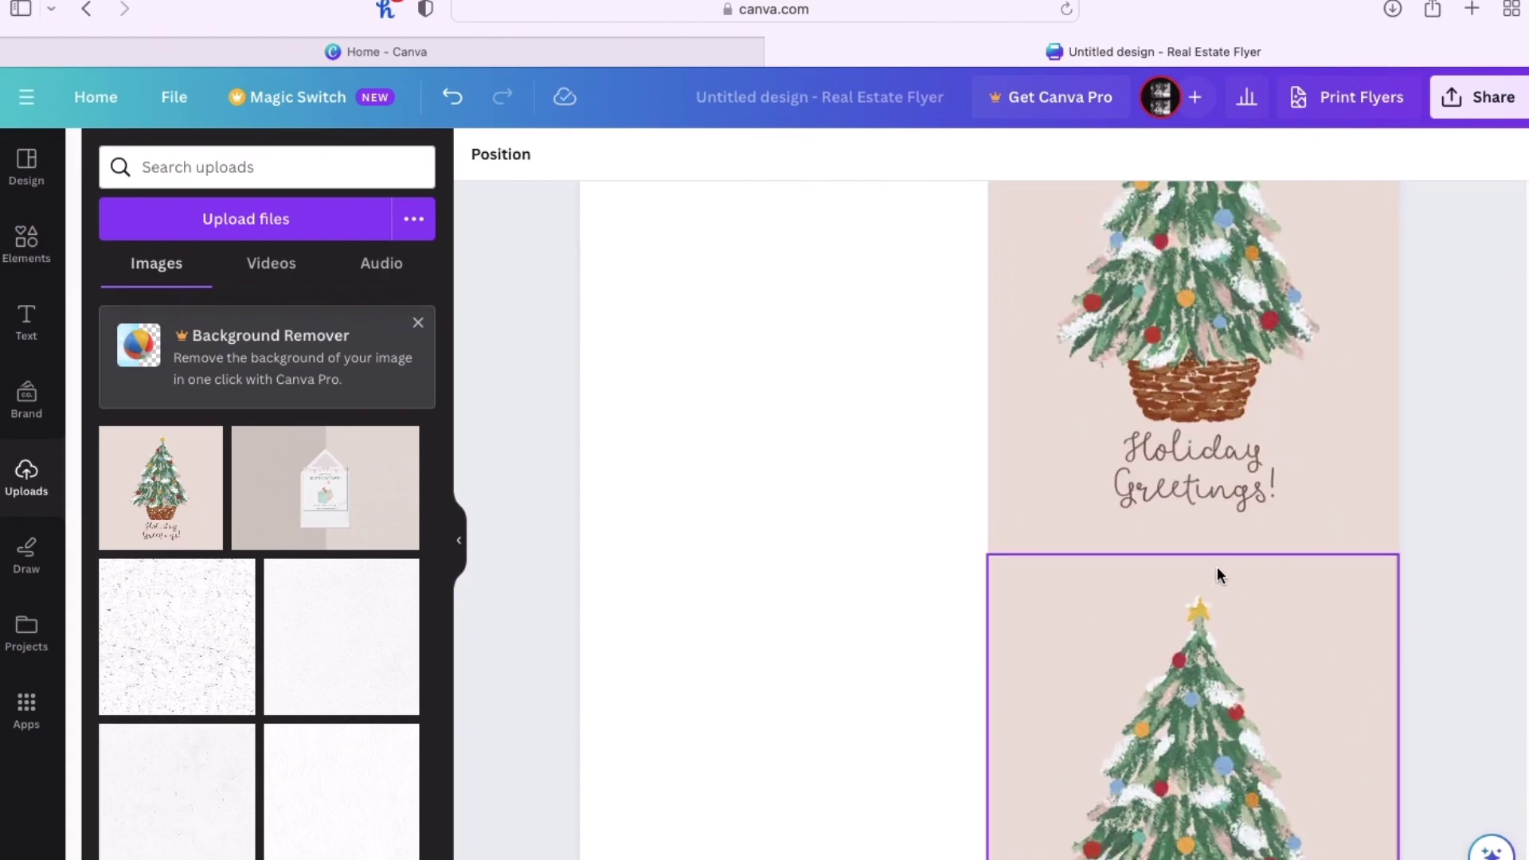
left_click(1232, 536)
left_click_drag(1194, 553, 1198, 559)
left_click(1456, 625)
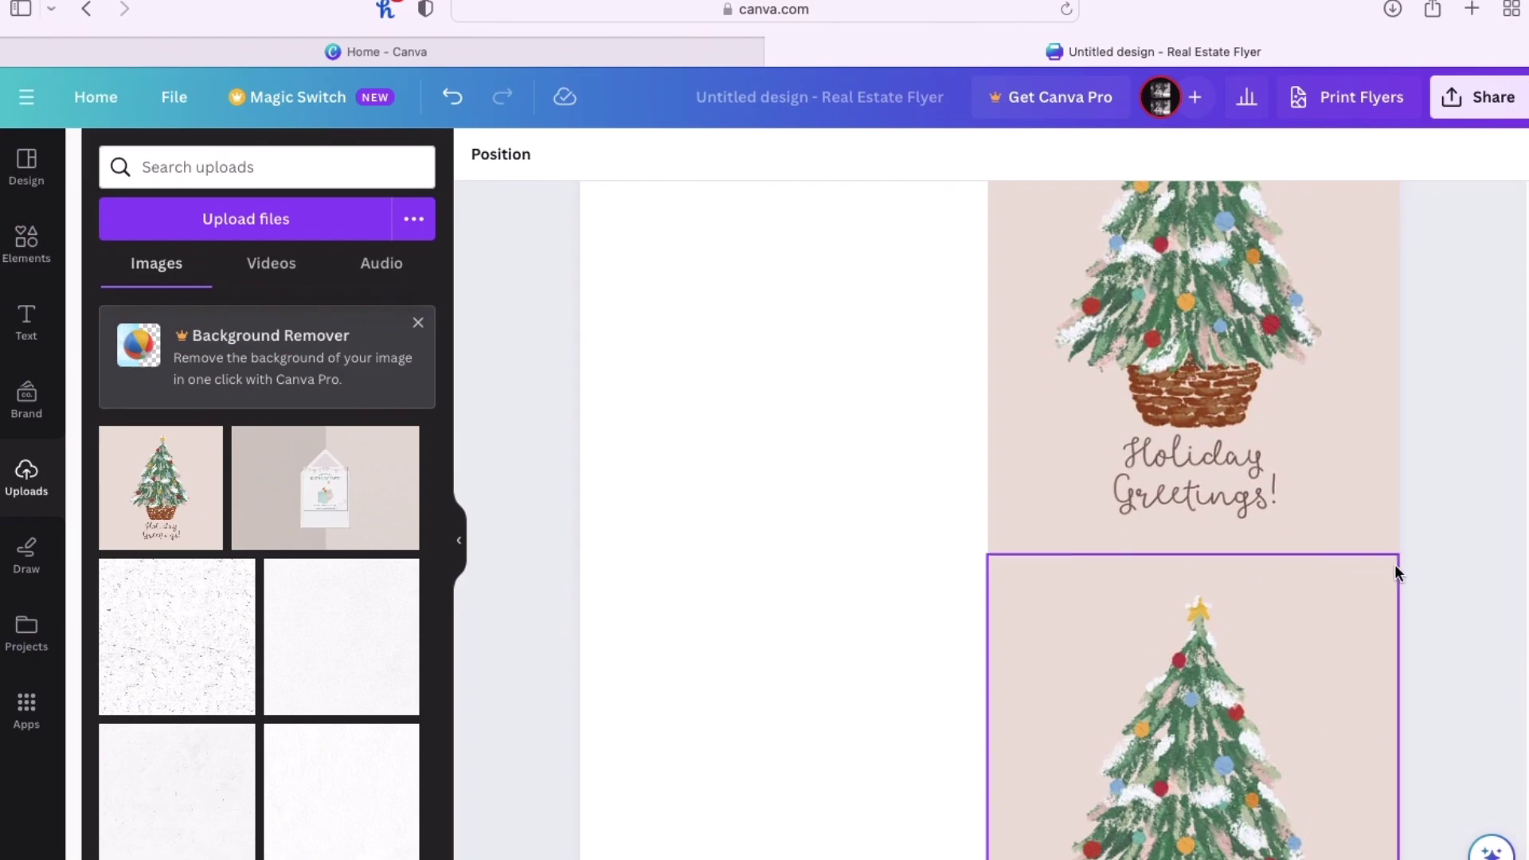
scroll(988, 537, "down", 3)
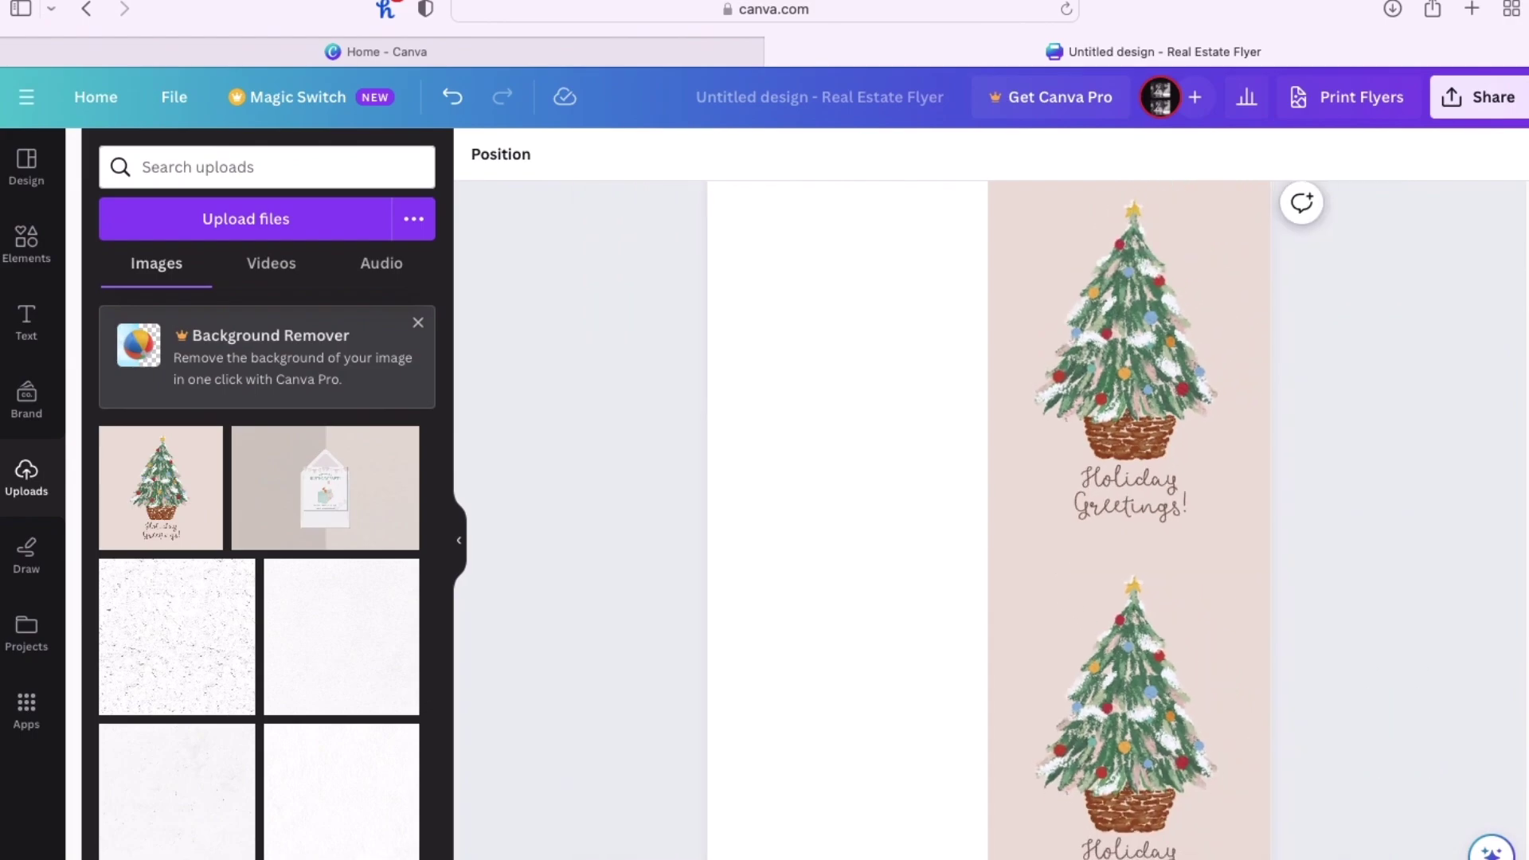
scroll(989, 537, "down", 2)
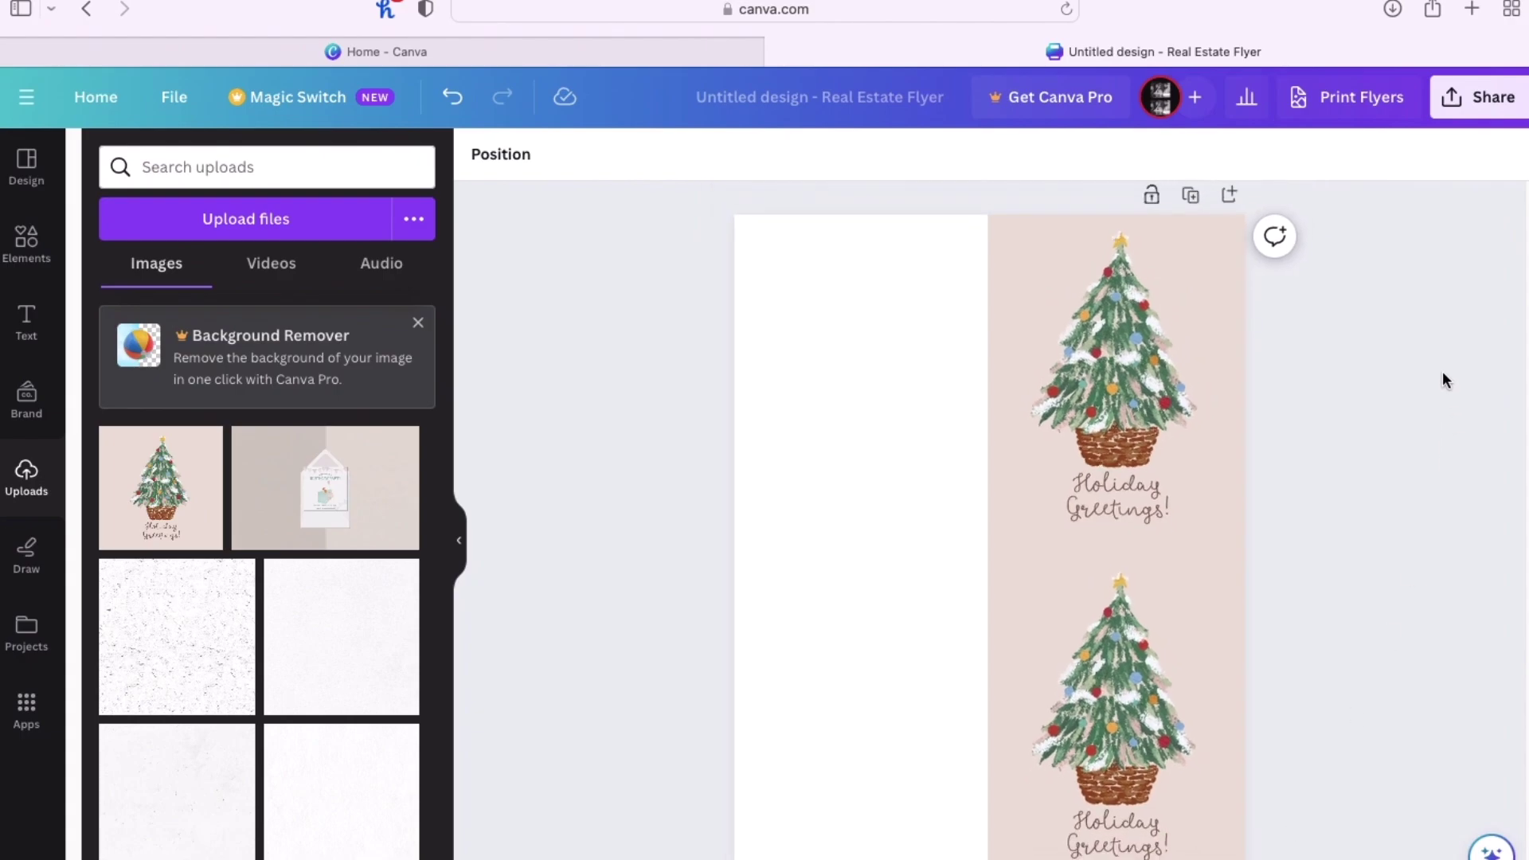
Step: Download the design via Share > Download with the file type changed from PNG to JPG
left_click(1464, 106)
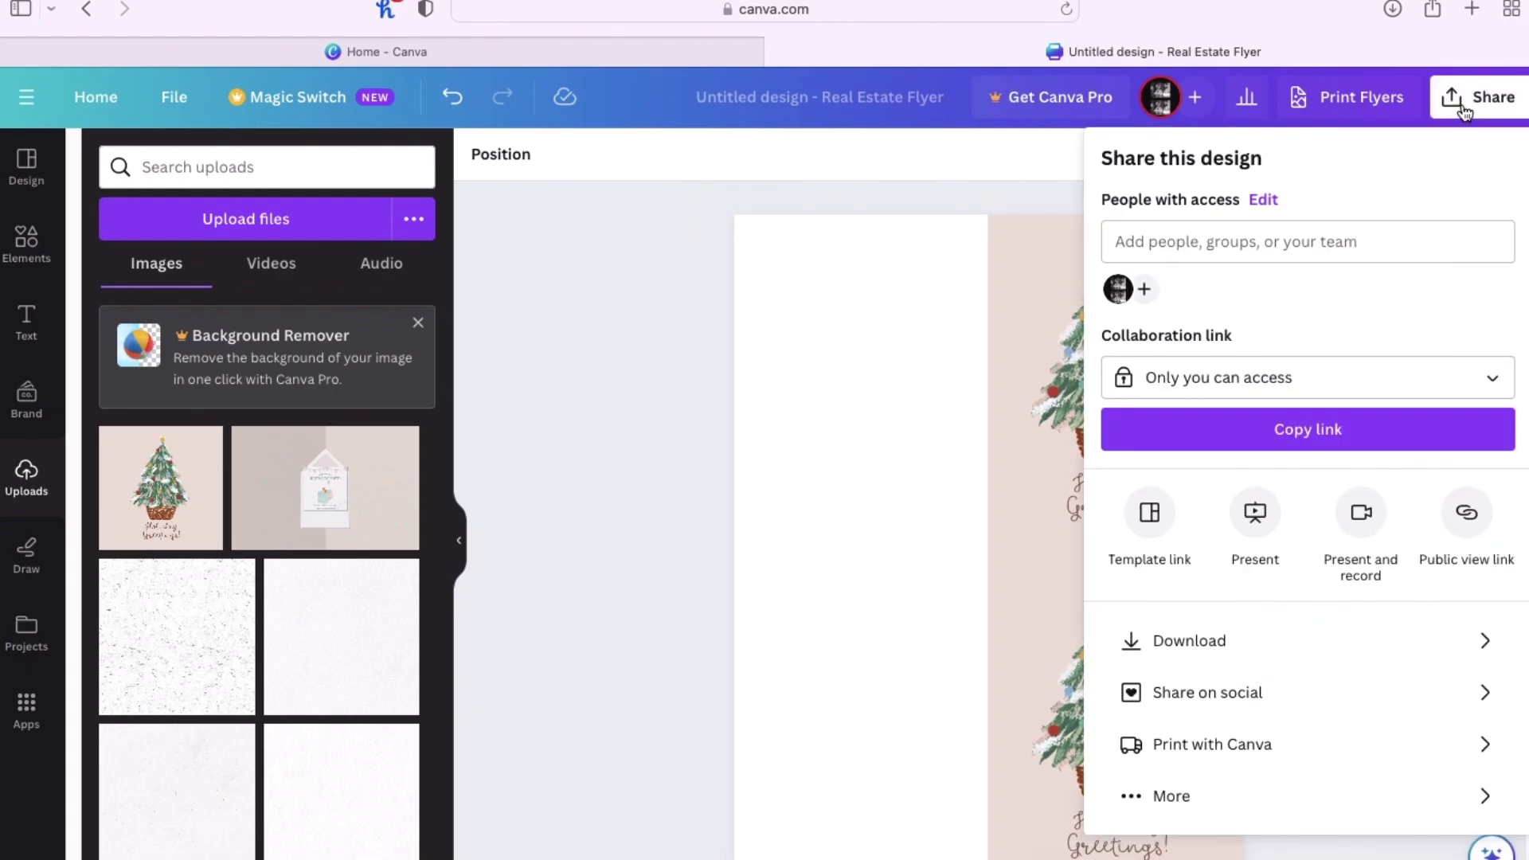
left_click(1340, 649)
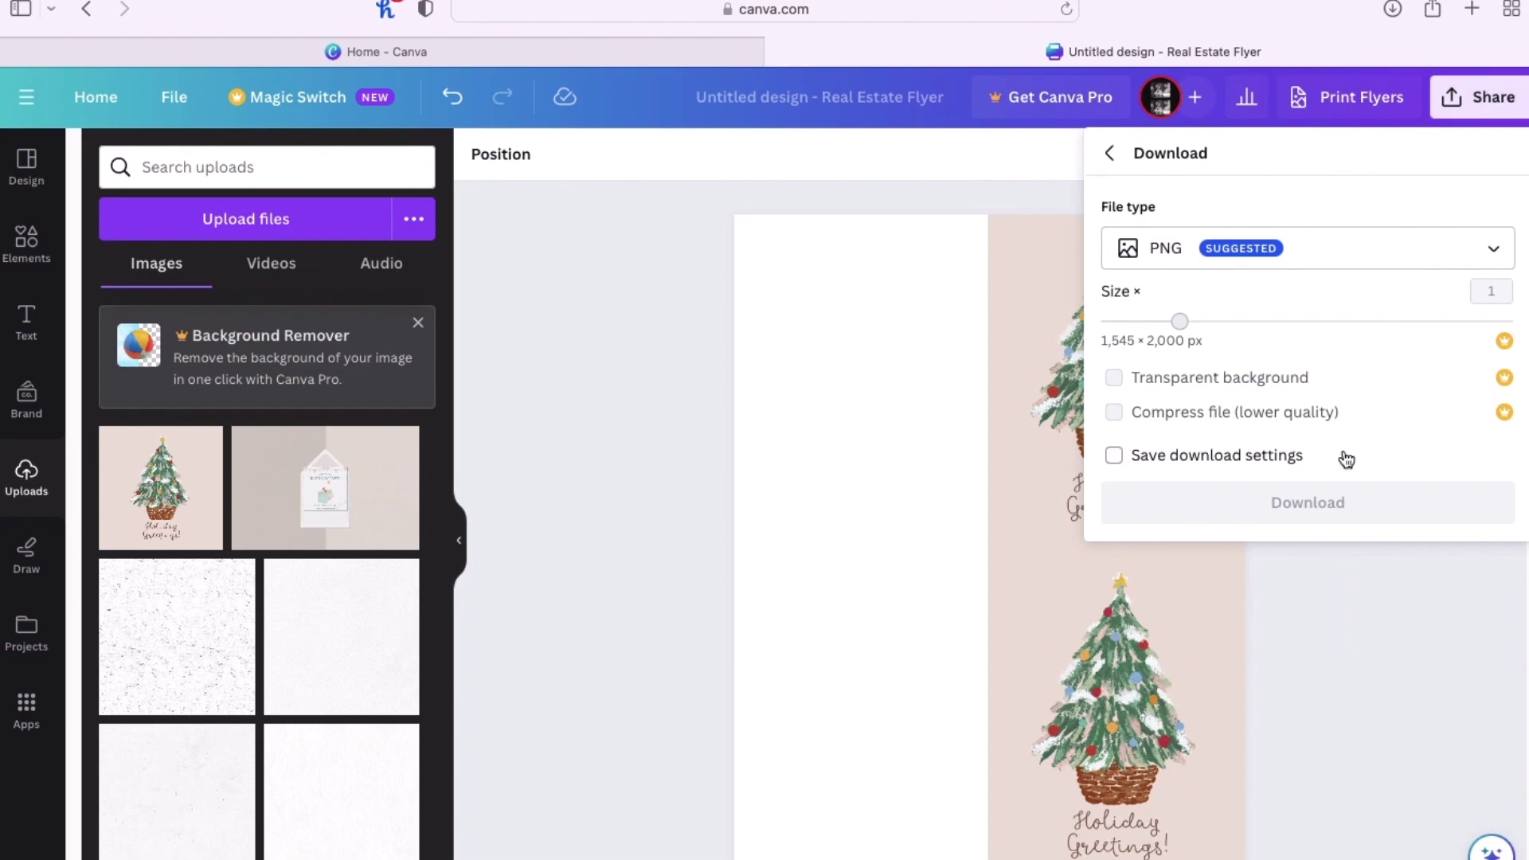
left_click(1355, 259)
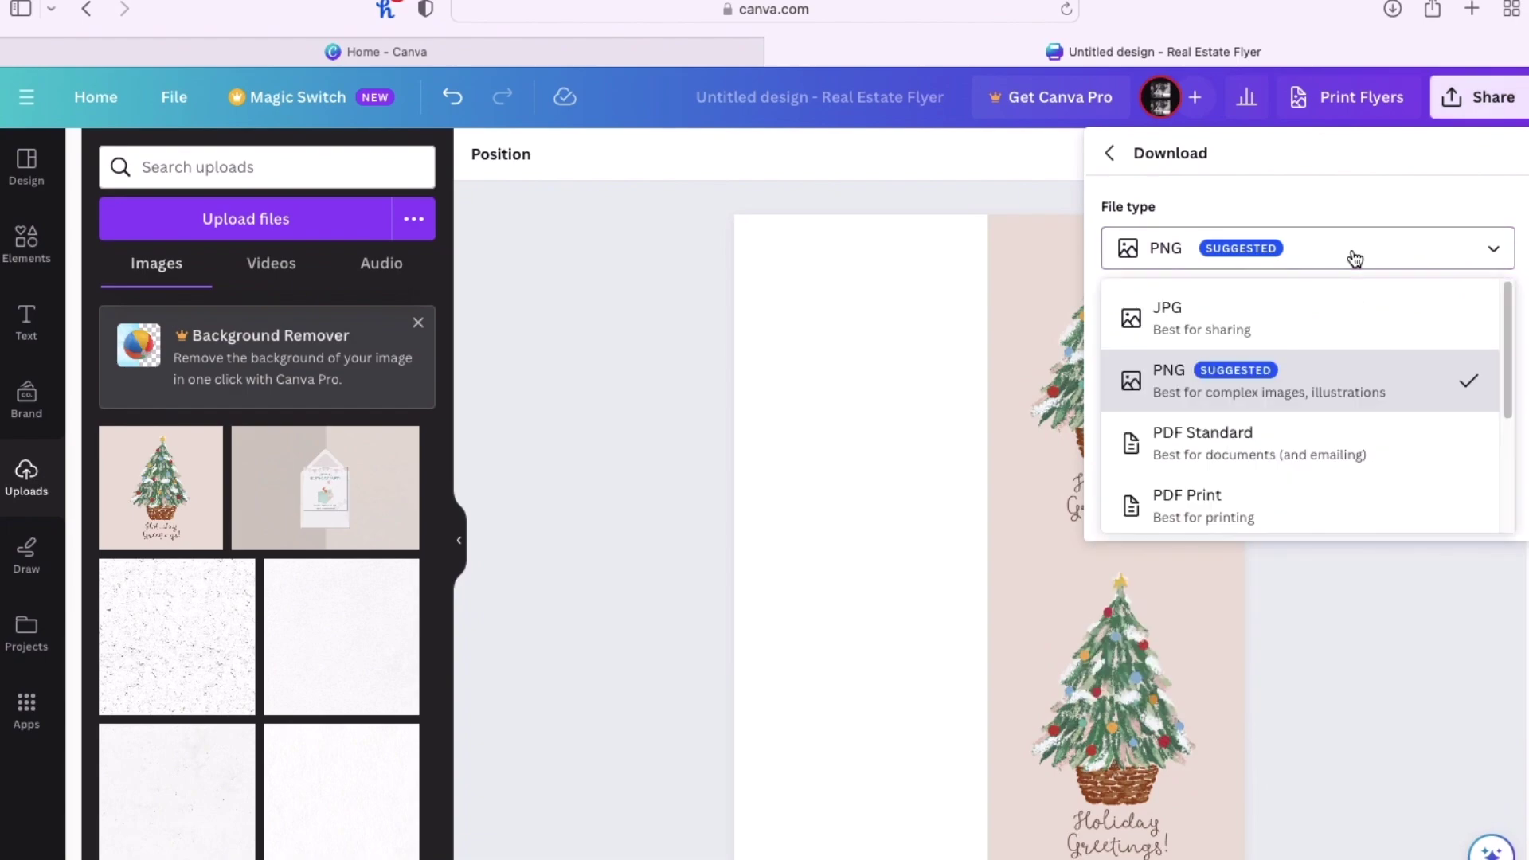
left_click(1338, 314)
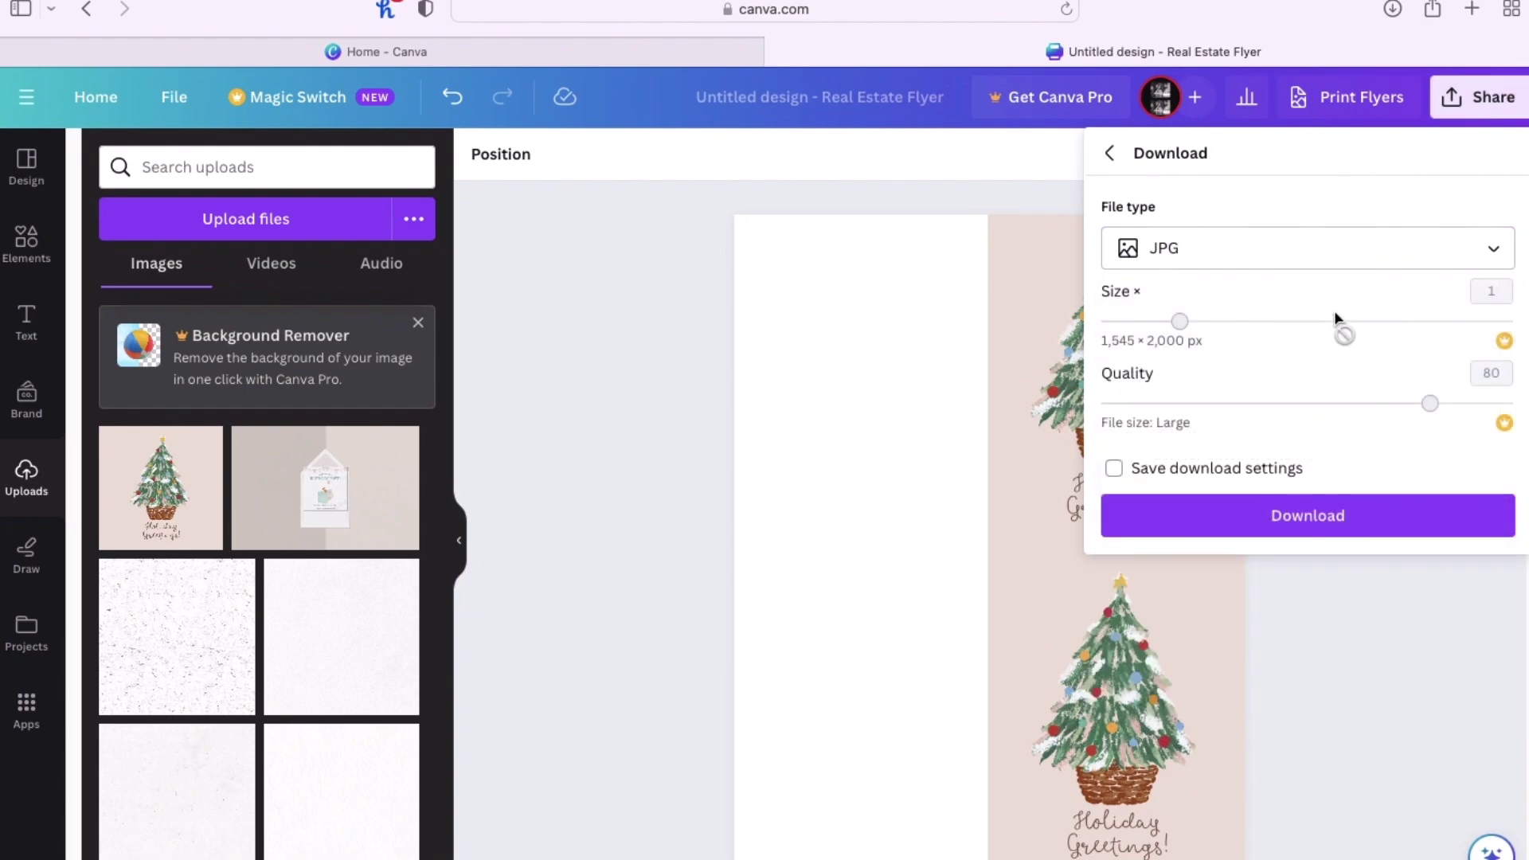
left_click(1355, 531)
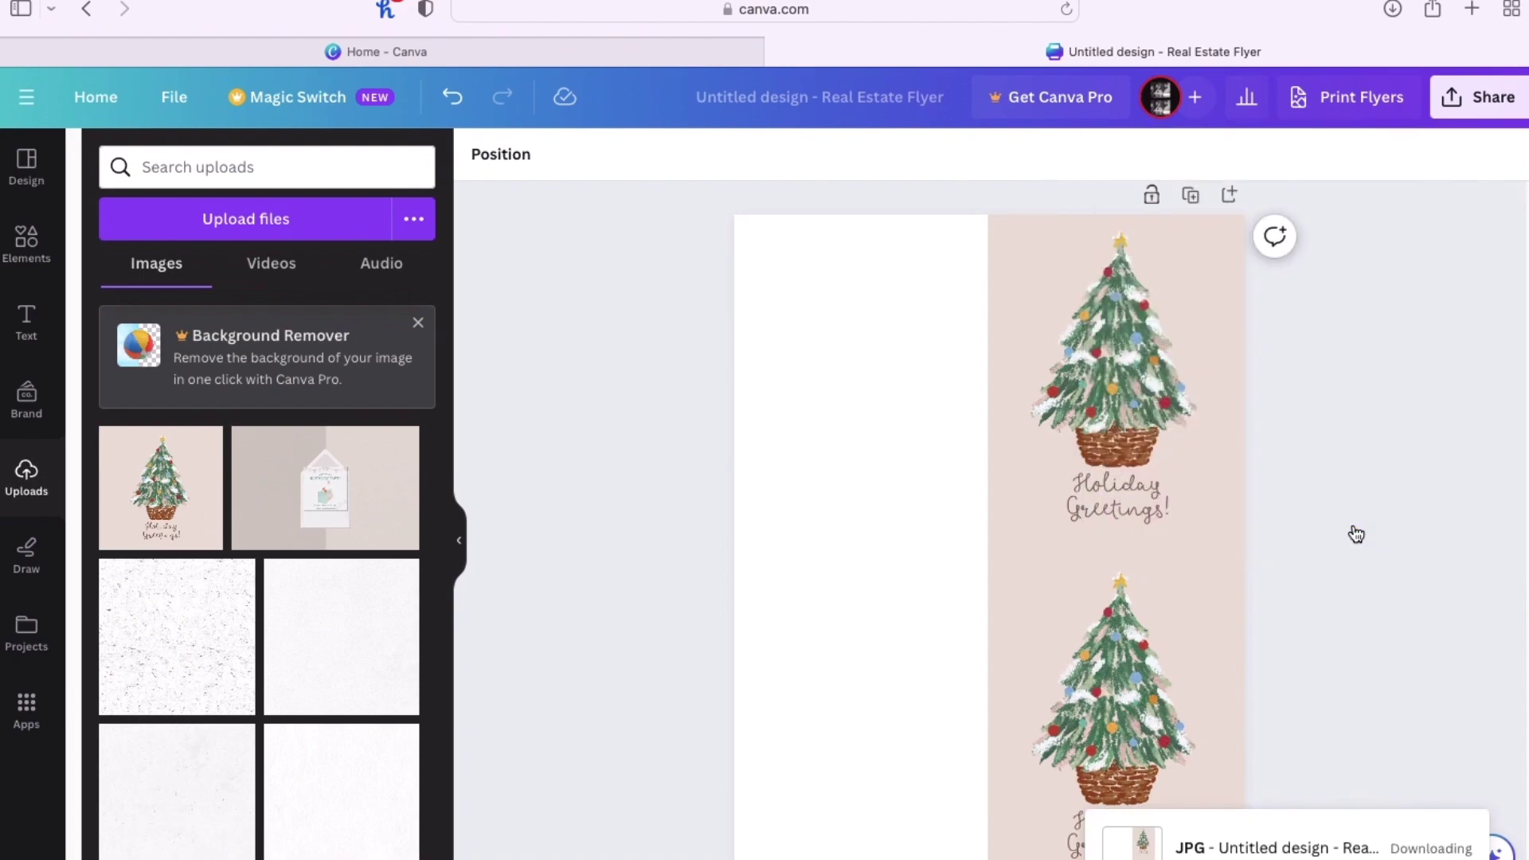